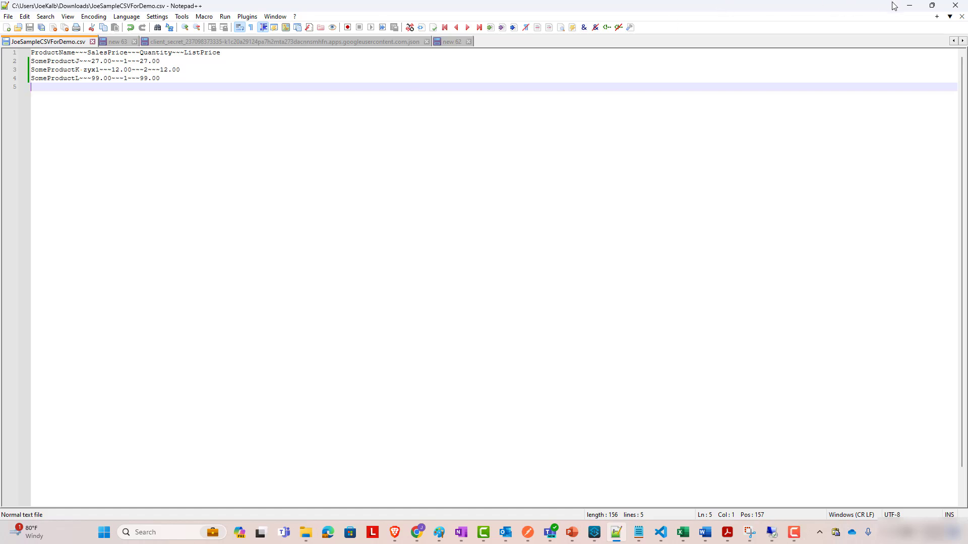
# Check the three-product sample CSV in Notepad++, then minimize it to show the empty Testing folder.
pyautogui.click(909, 5)
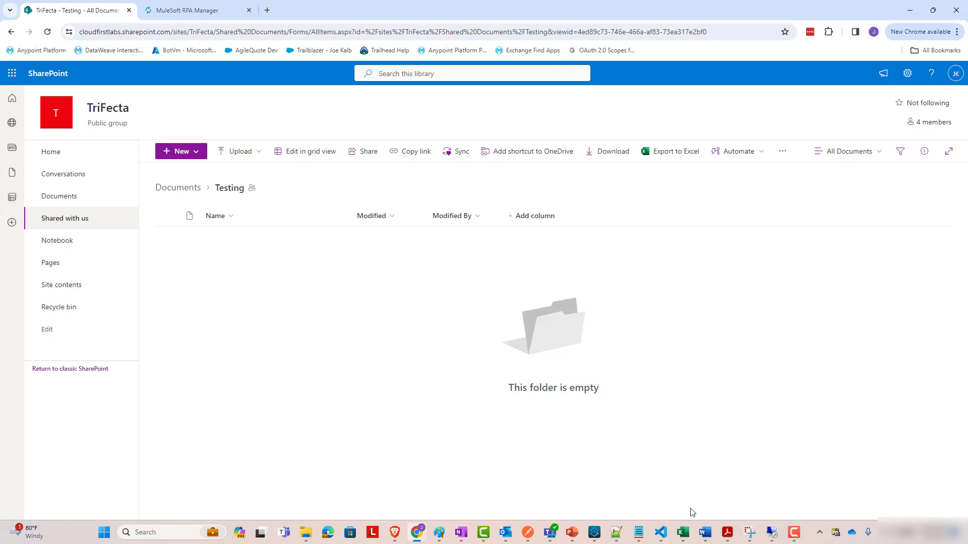
pyautogui.click(616, 533)
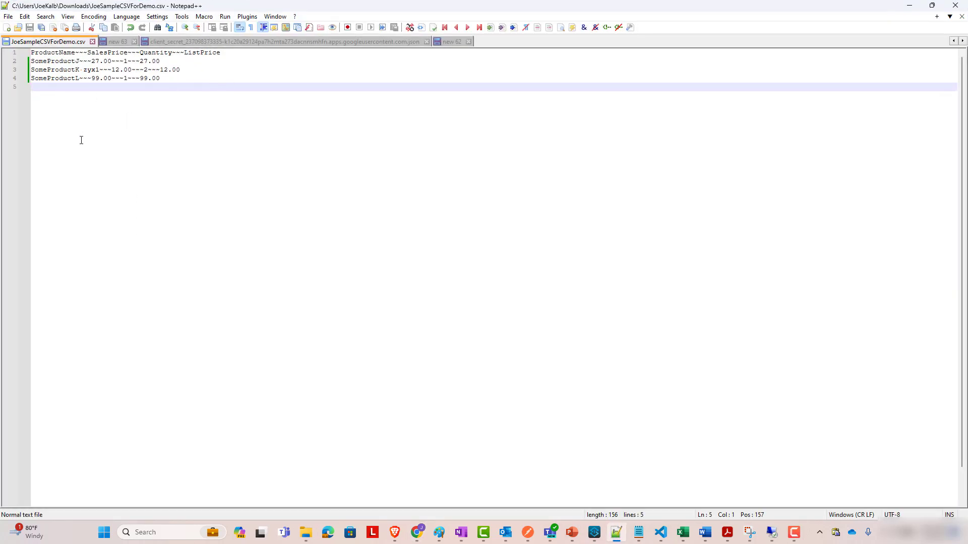
pyautogui.click(909, 5)
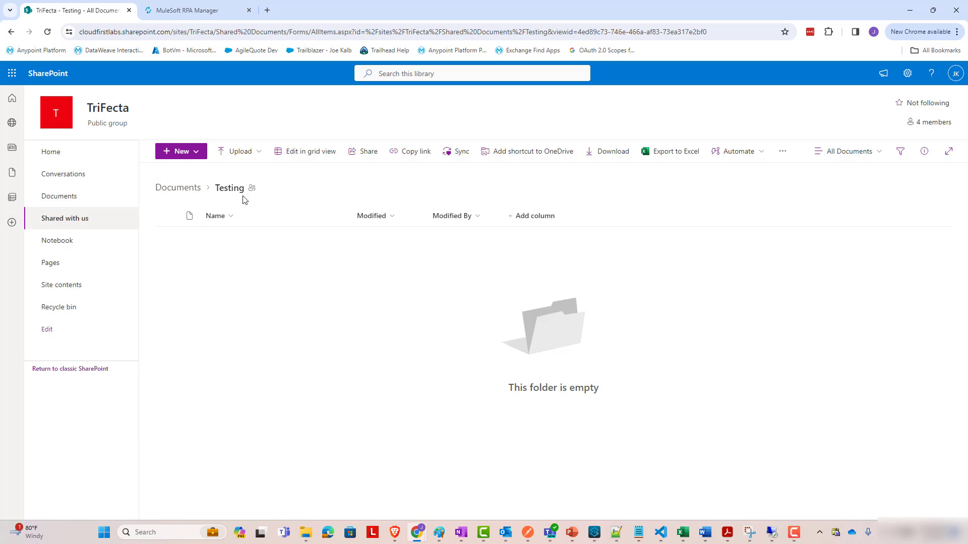
# From the Testing library's menu, choose Integrate > Power Automate > Create a flow.
pyautogui.click(783, 152)
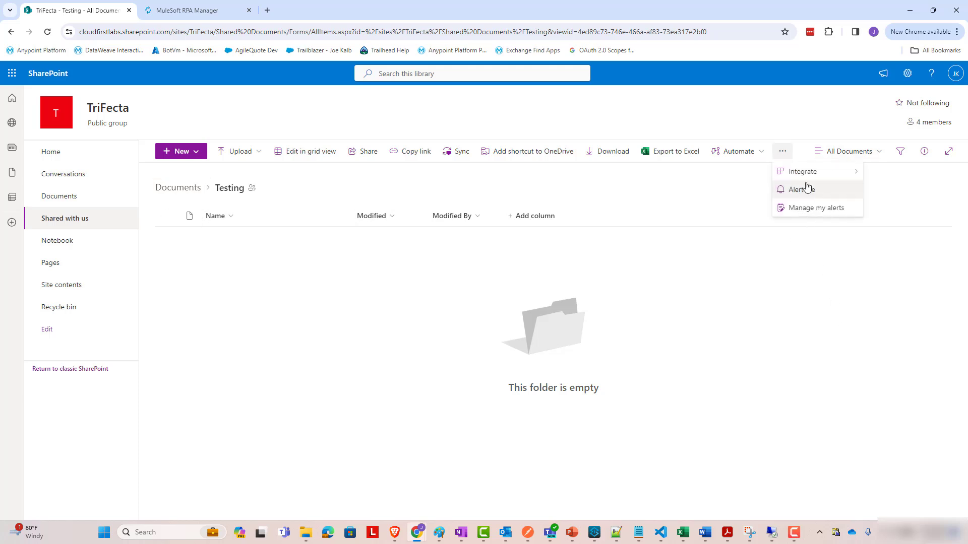
pyautogui.moveTo(810, 179)
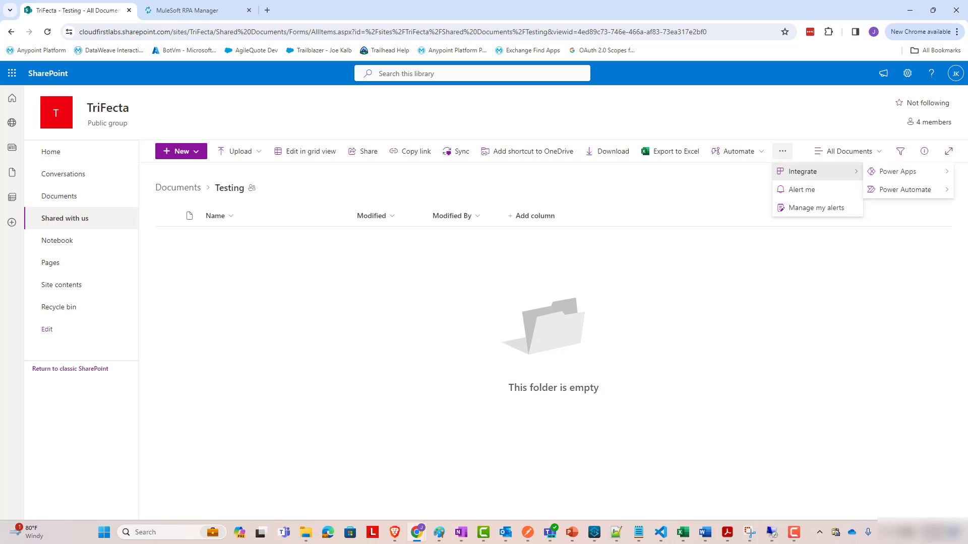
pyautogui.moveTo(907, 195)
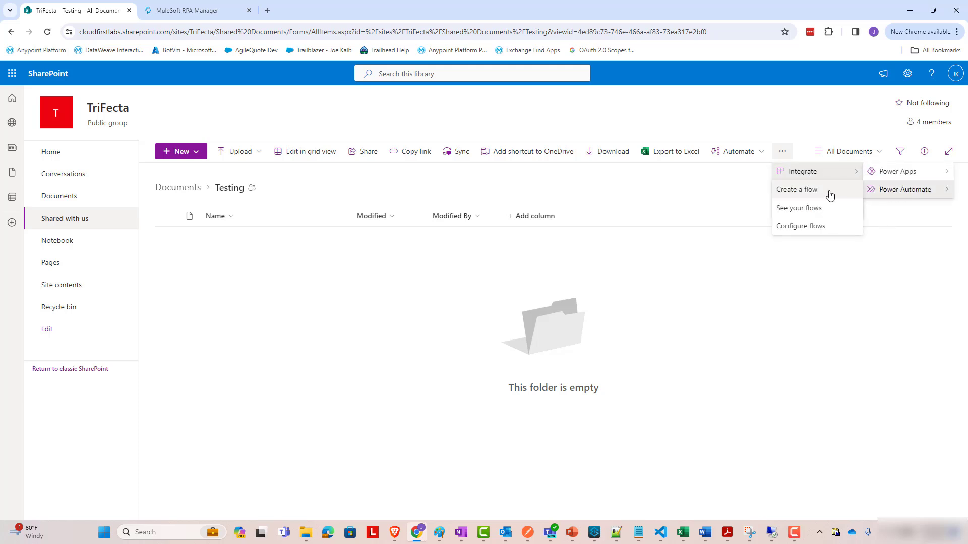
pyautogui.click(830, 194)
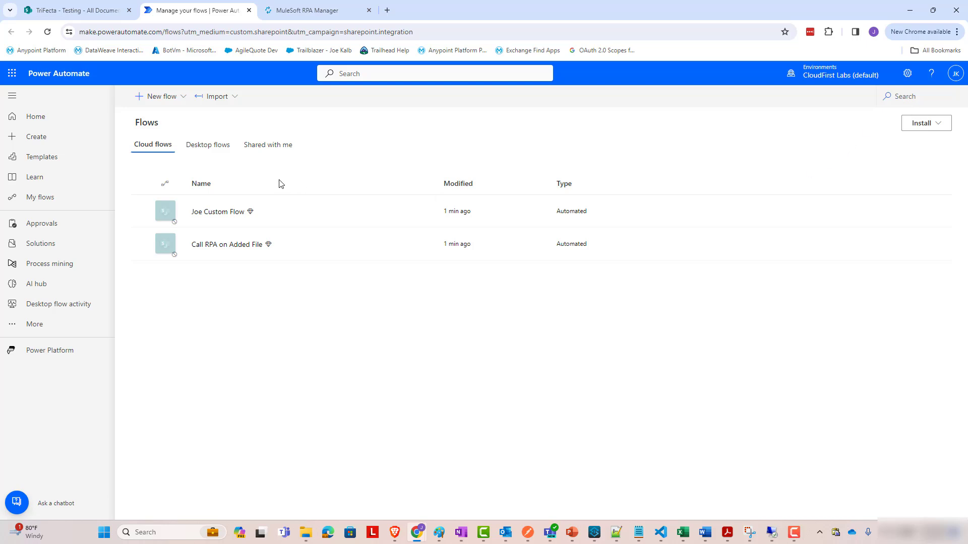
# Start a new automated cloud flow named 'Call MuleSoft RPA on Added File'.
pyautogui.click(163, 97)
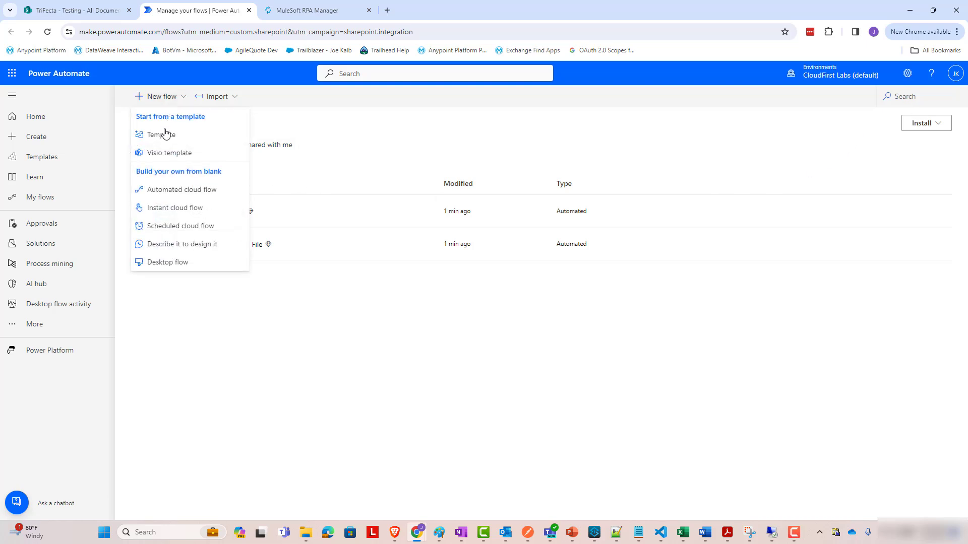
pyautogui.click(184, 194)
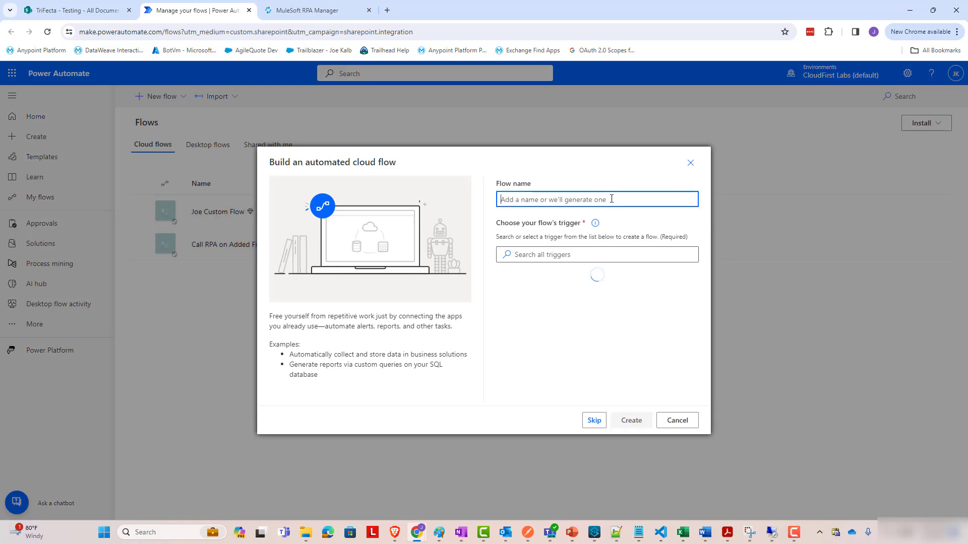
pyautogui.write('Call MuleSoft')
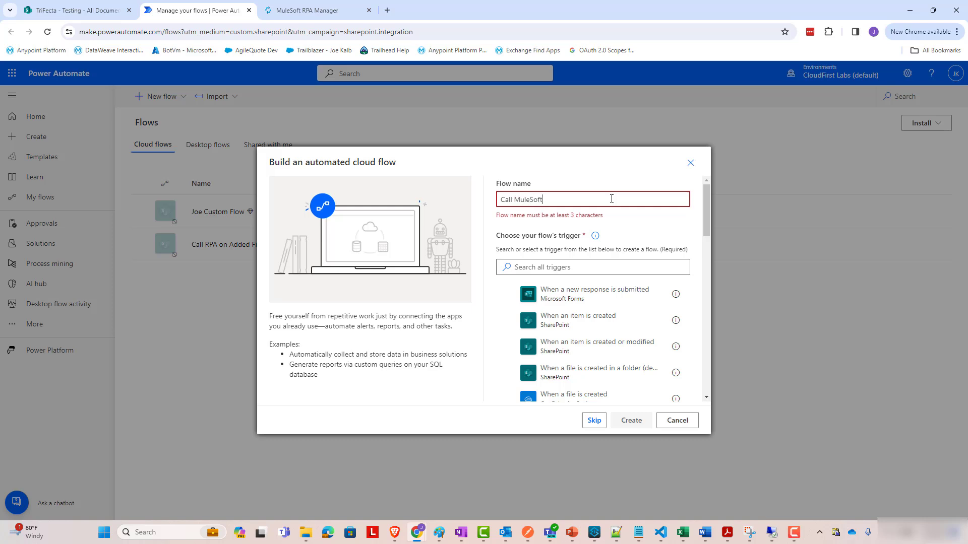
pyautogui.write(' RPA on Added File')
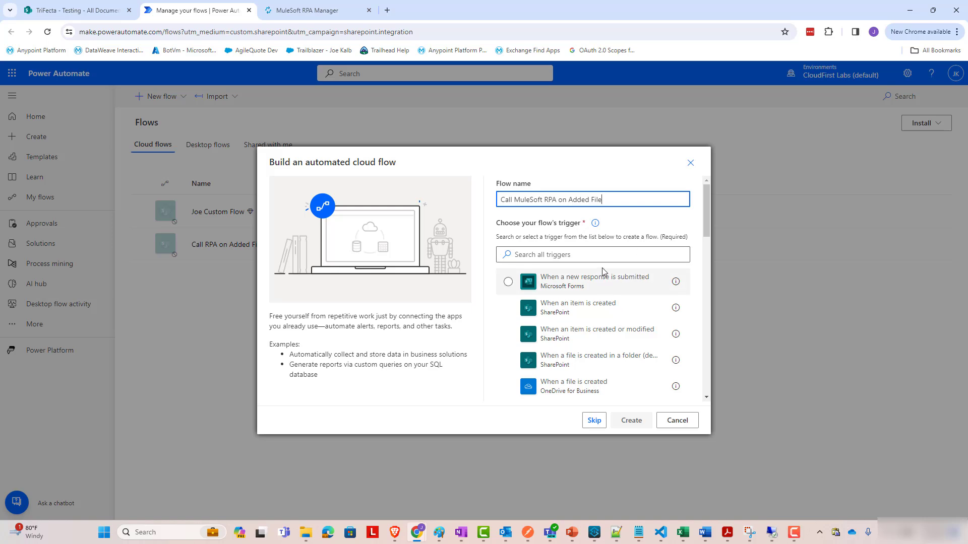
pyautogui.scroll(-3, 605, 328)
pyautogui.scroll(4, 599, 315)
# Search the triggers and select SharePoint's 'When a file is created (properties only)'.
pyautogui.click(579, 254)
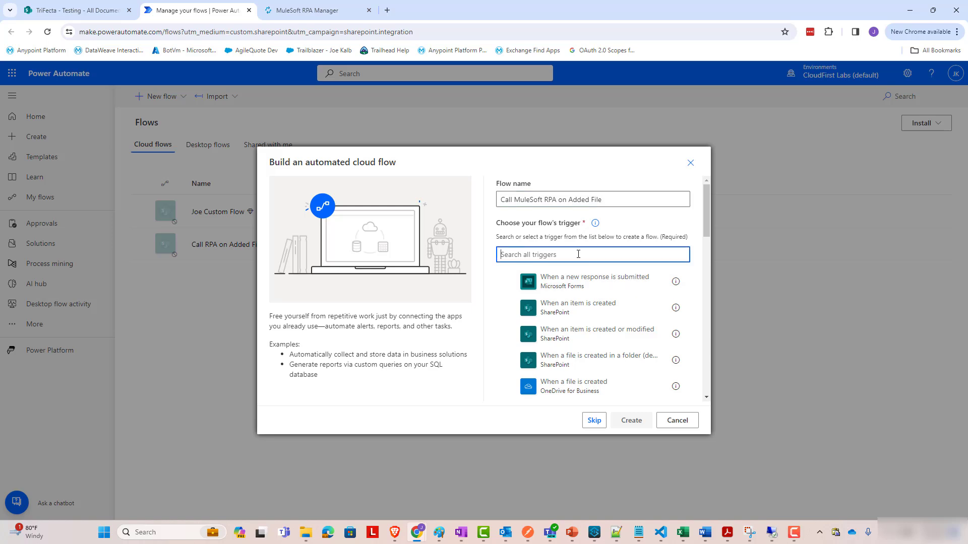
pyautogui.write('file created')
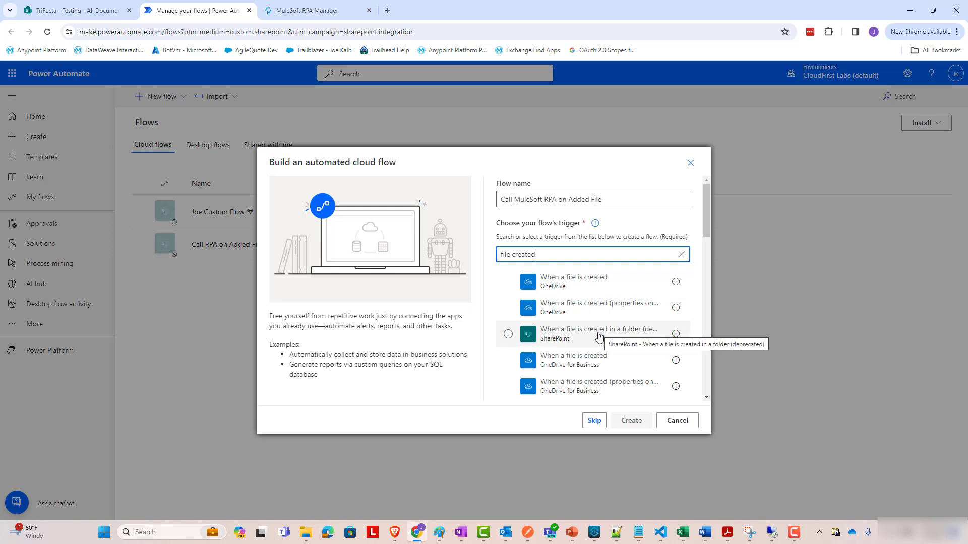
pyautogui.scroll(-1, 600, 334)
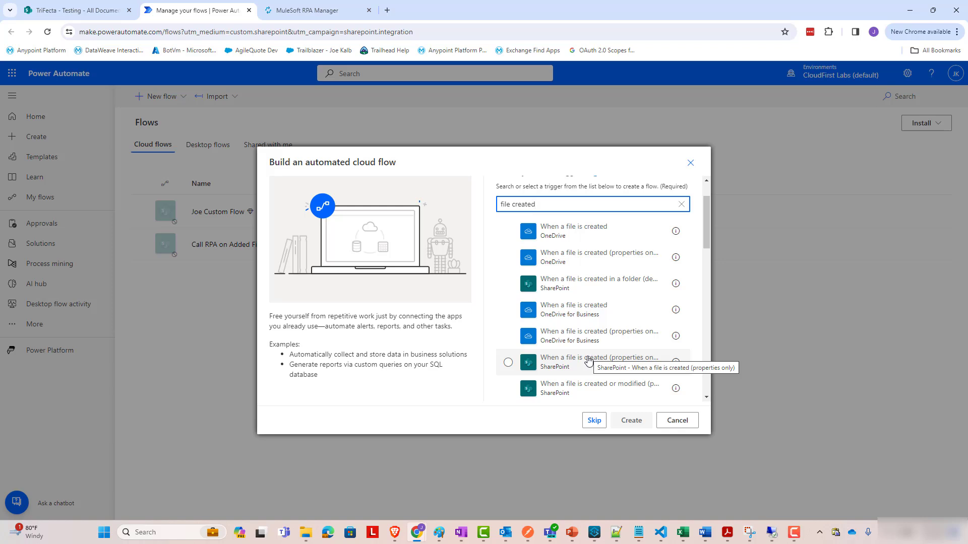
pyautogui.click(586, 361)
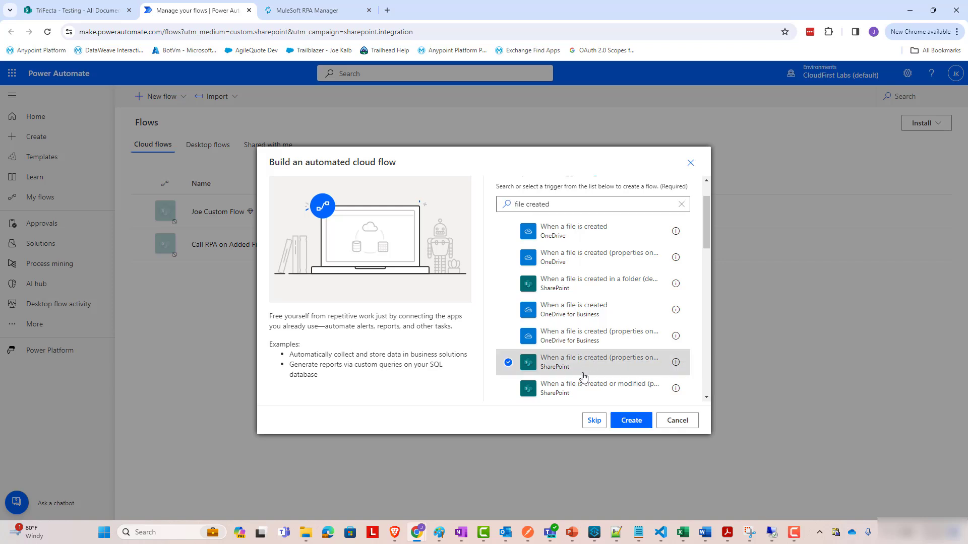
# Create the flow and point the trigger at the TriFecta site's Documents library.
pyautogui.click(621, 420)
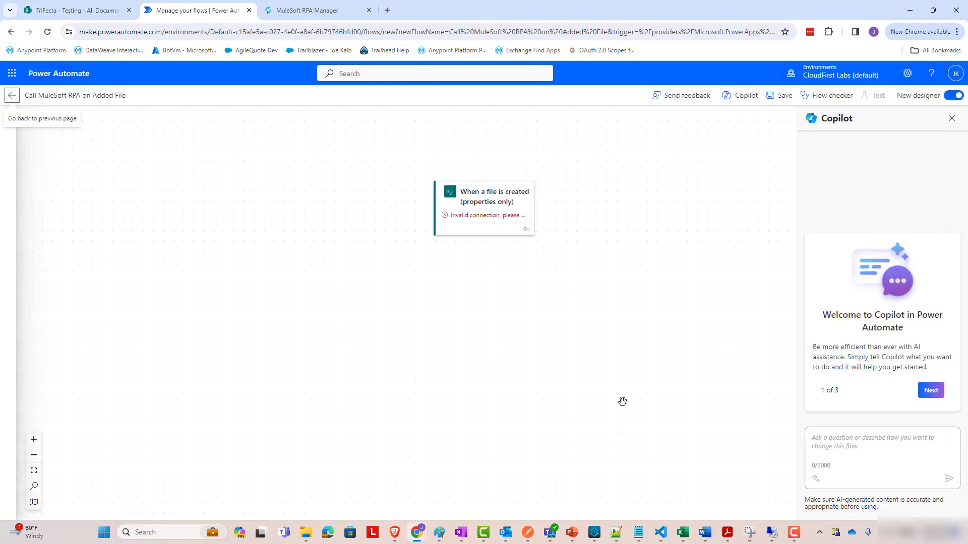
pyautogui.click(481, 204)
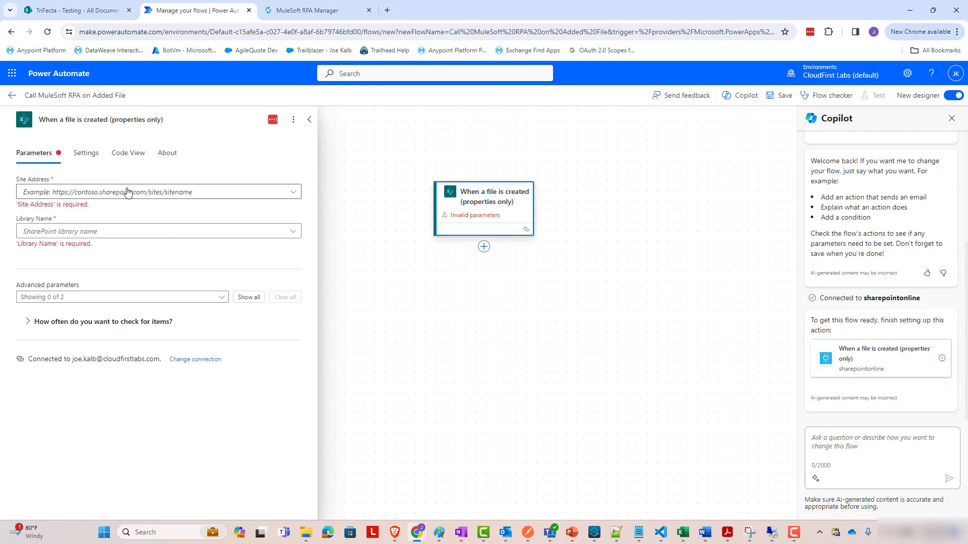
pyautogui.click(128, 192)
pyautogui.click(111, 208)
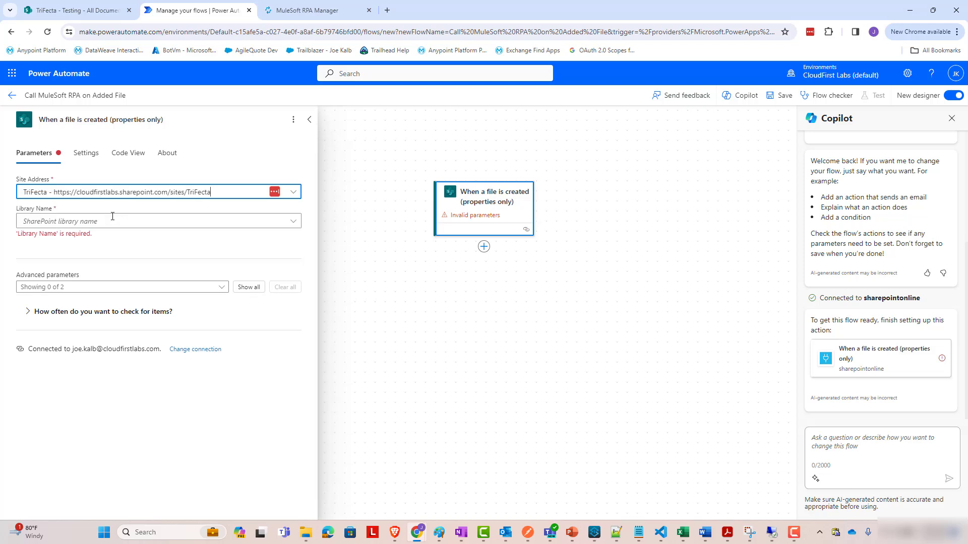
pyautogui.click(112, 223)
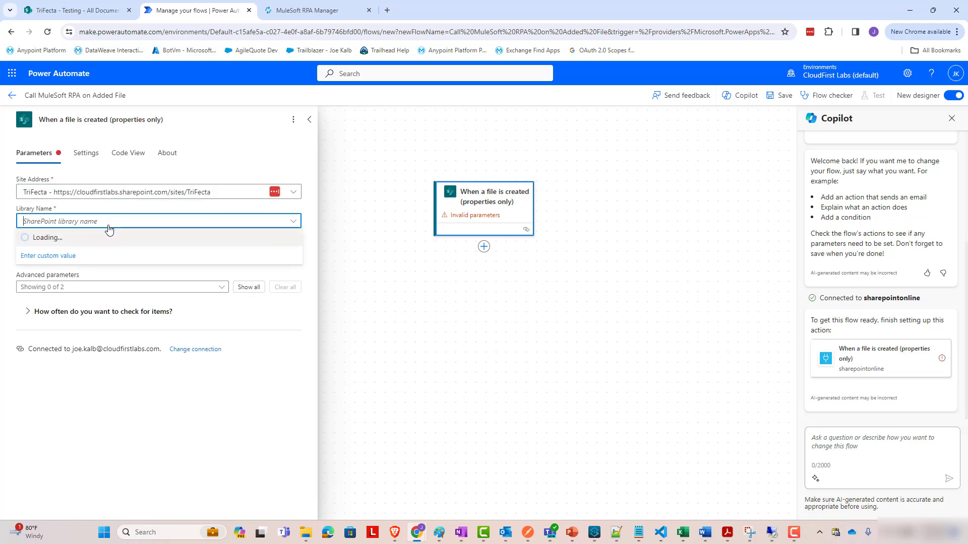
pyautogui.click(92, 245)
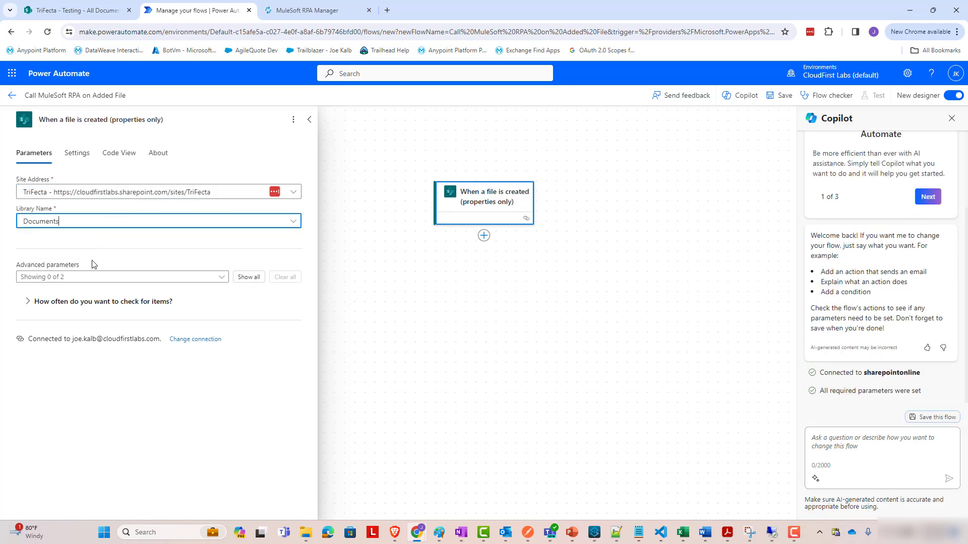
# Add the trigger's Folder parameter and set it to /Shared Documents/Testing.
pyautogui.click(224, 278)
pyautogui.click(49, 312)
pyautogui.click(294, 335)
pyautogui.click(155, 316)
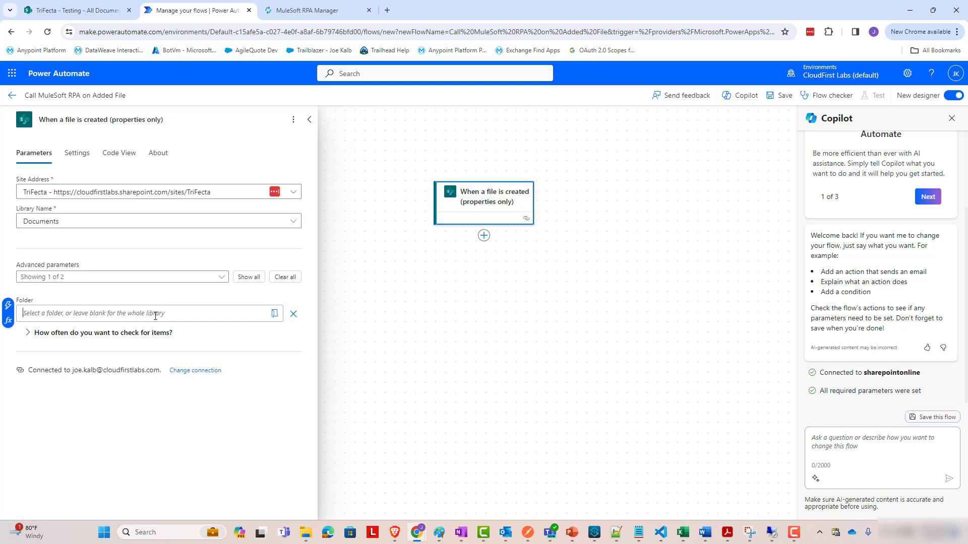
pyautogui.click(274, 314)
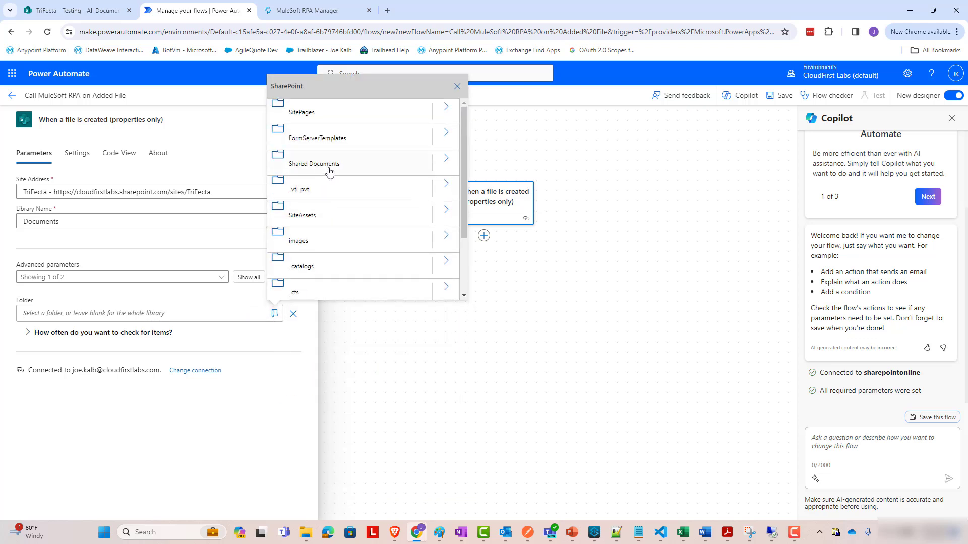
pyautogui.click(444, 161)
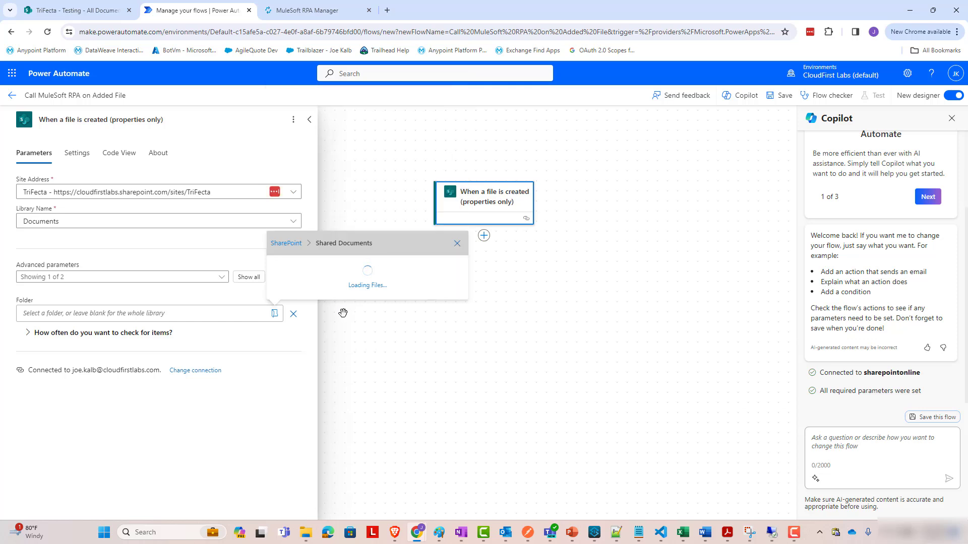
pyautogui.scroll(-3, 363, 201)
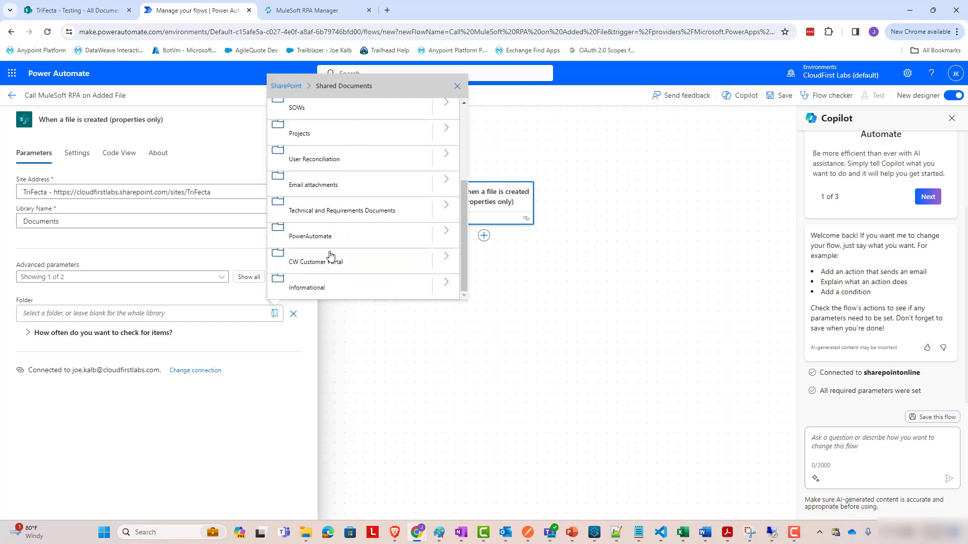
pyautogui.scroll(3, 350, 234)
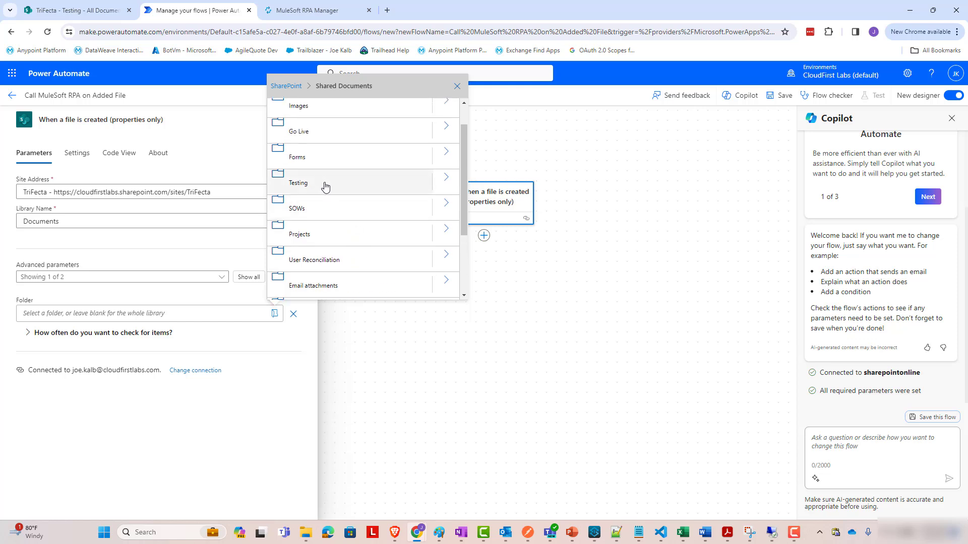
pyautogui.click(325, 186)
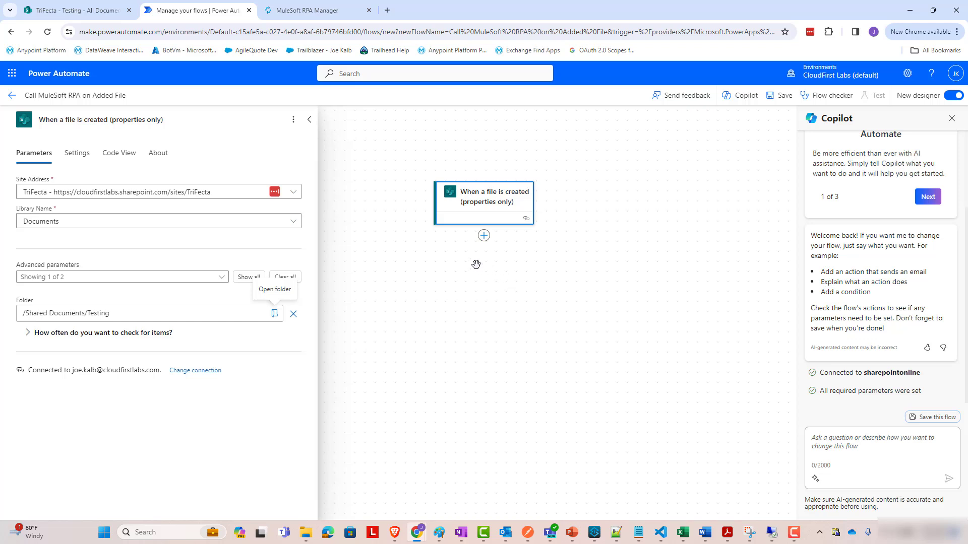
pyautogui.click(485, 237)
# Add an HTTP action after the trigger by searching 'http'.
pyautogui.click(507, 239)
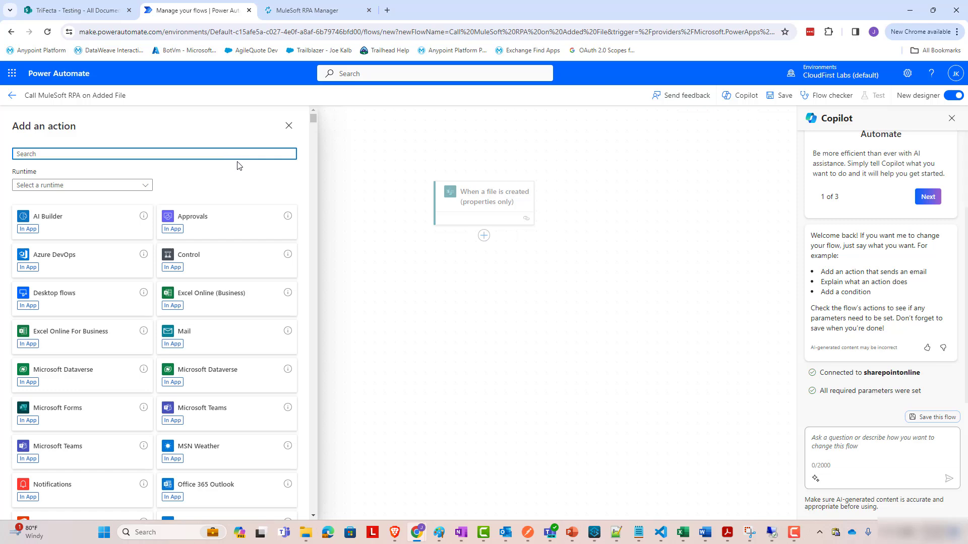
pyautogui.write('http')
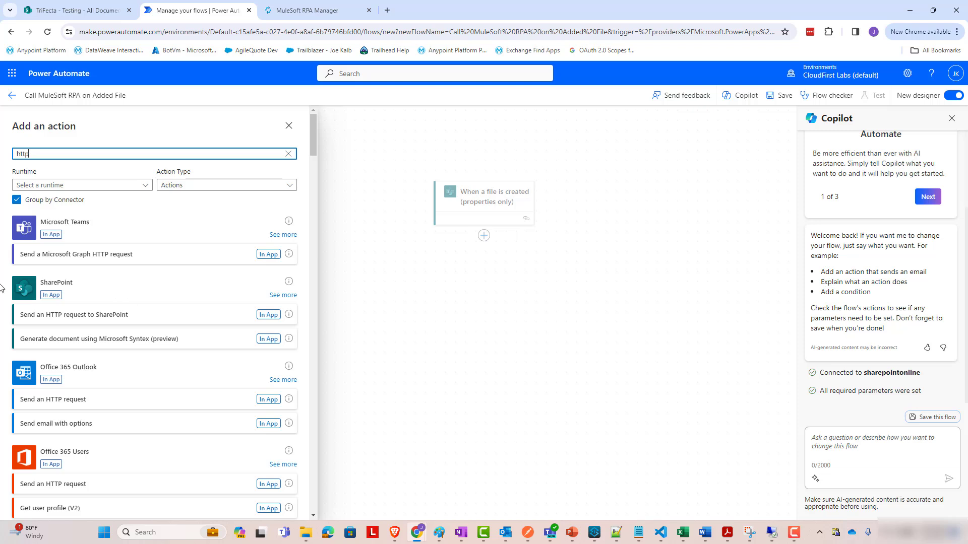
pyautogui.scroll(-4, 80, 284)
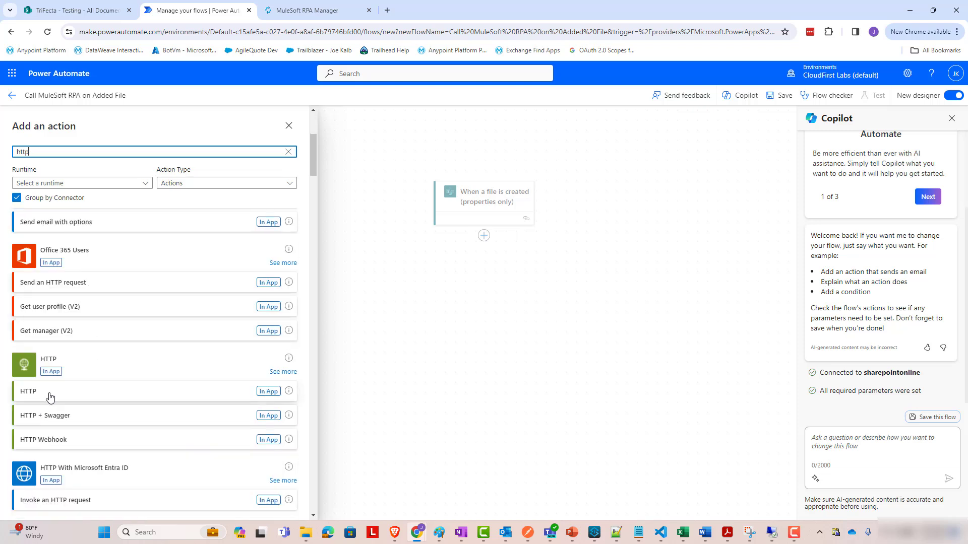
pyautogui.click(50, 398)
pyautogui.click(111, 116)
# Rename the HTTP step to 'Get OAuth Token for RPA API Call'.
pyautogui.doubleClick(110, 117)
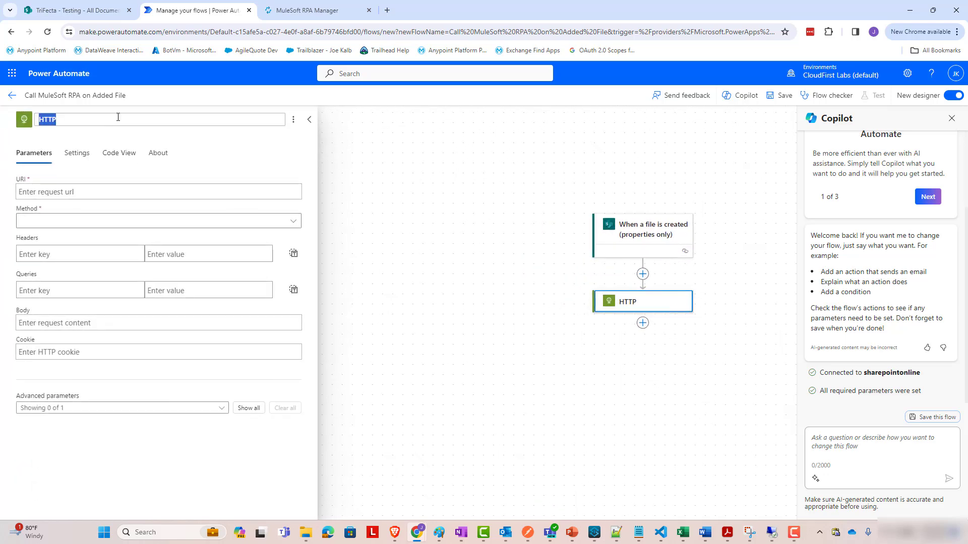
pyautogui.write('Get OAuth Token for RPA API Call')
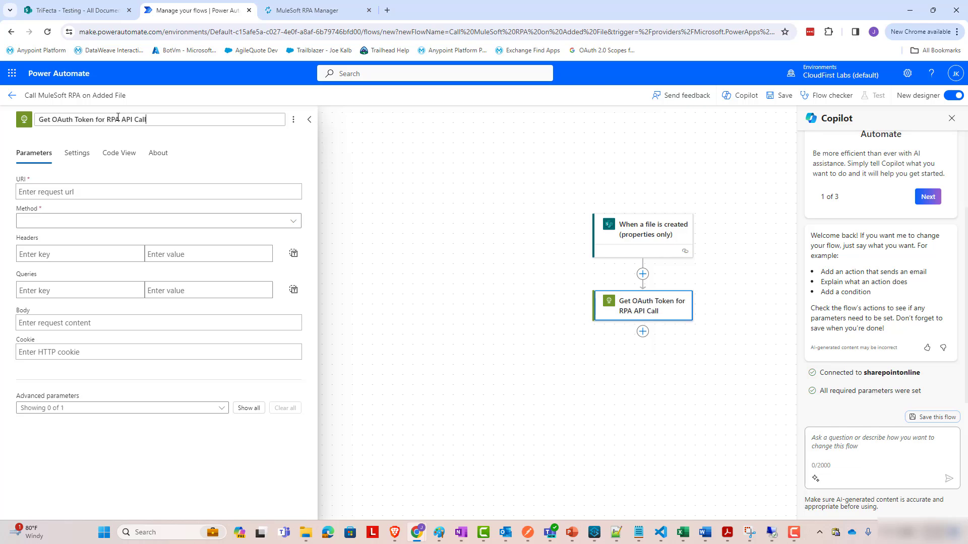
pyautogui.click(146, 120)
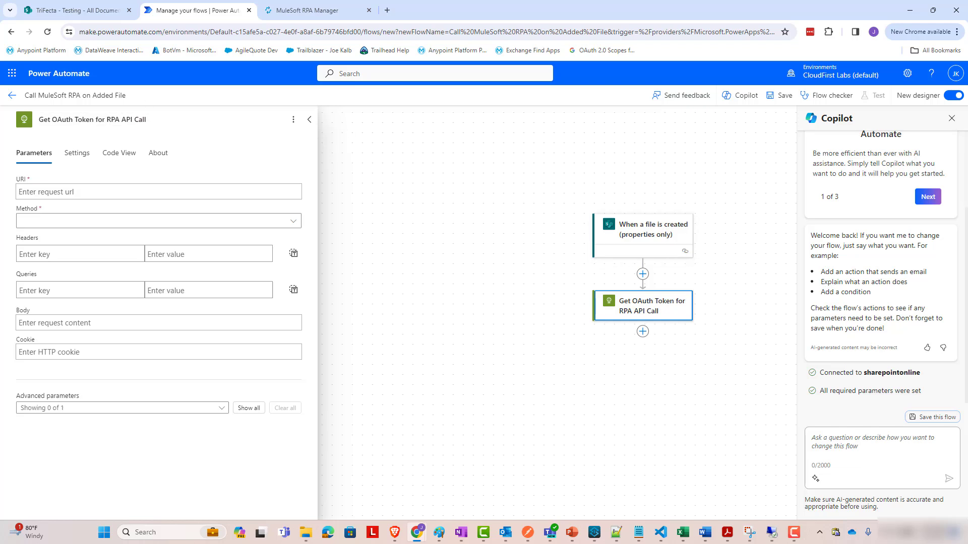
pyautogui.click(461, 532)
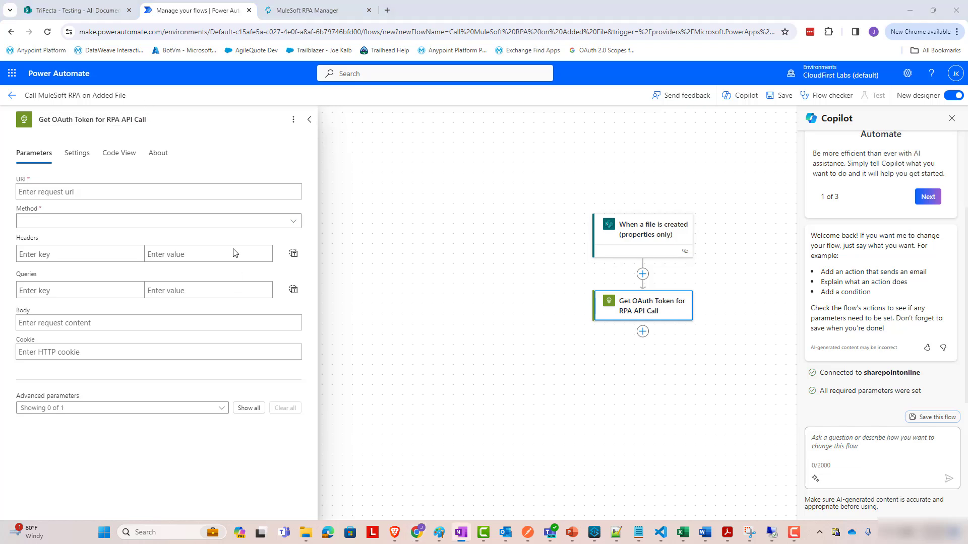
pyautogui.click(223, 198)
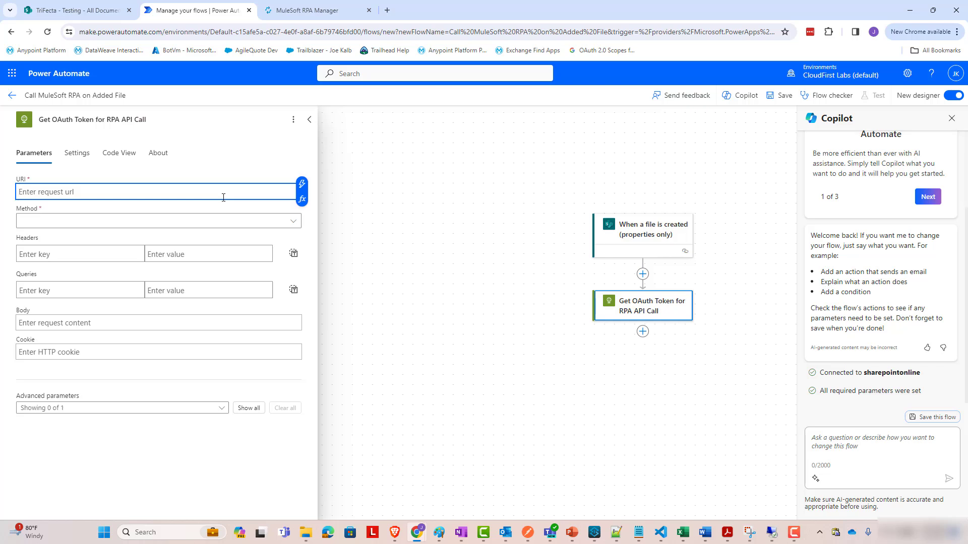
pyautogui.hotkey('ctrl', 'v')
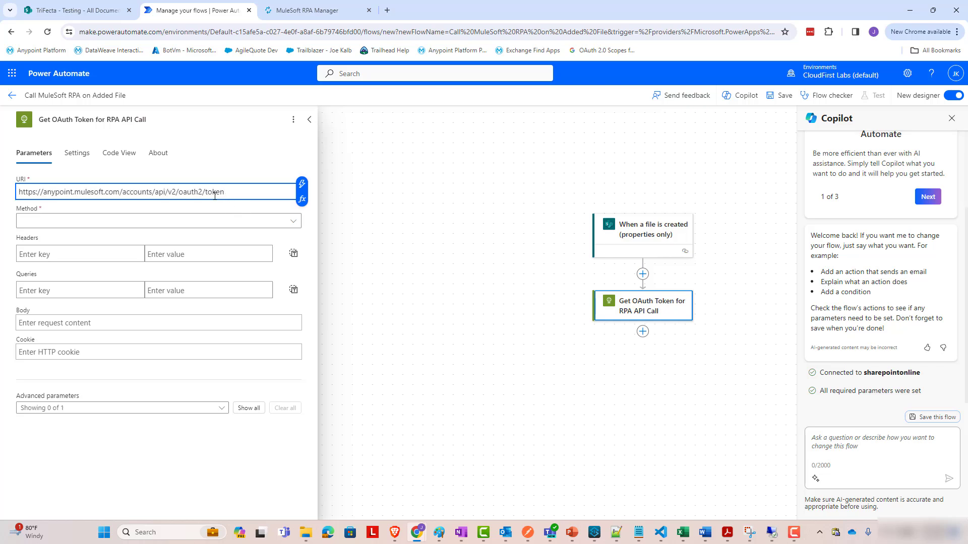
pyautogui.click(158, 221)
pyautogui.click(121, 292)
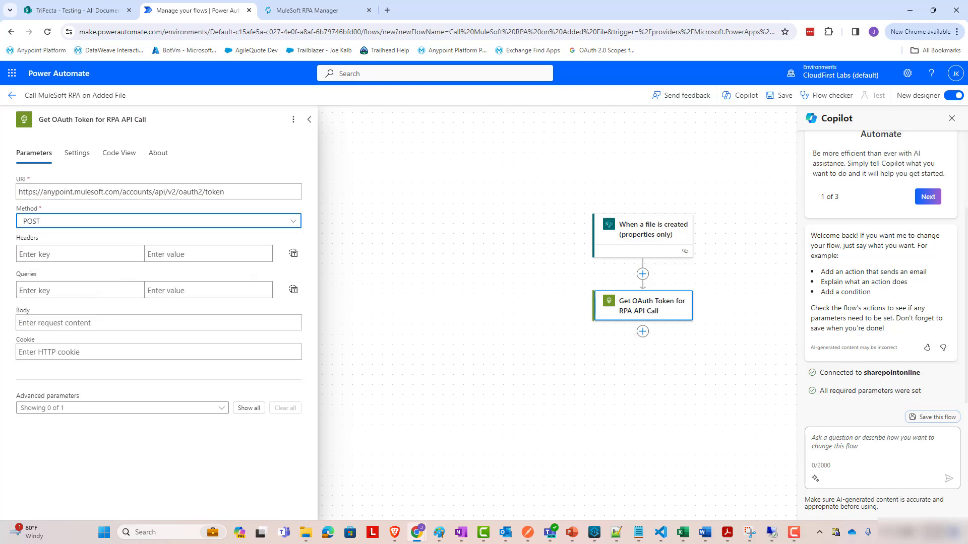
pyautogui.click(461, 533)
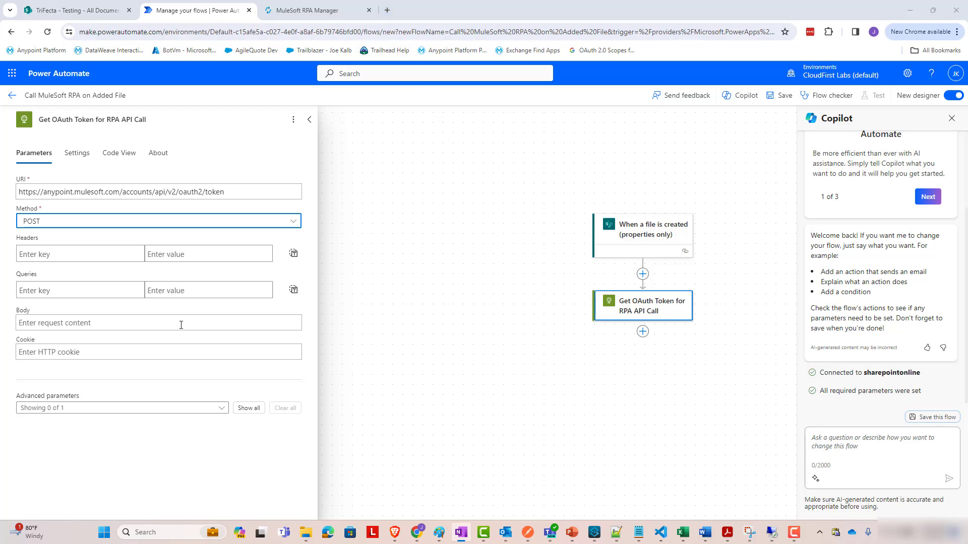
# Base64-encode the sample client ID and secret pair on base64encode.org and select the result.
pyautogui.click(387, 10)
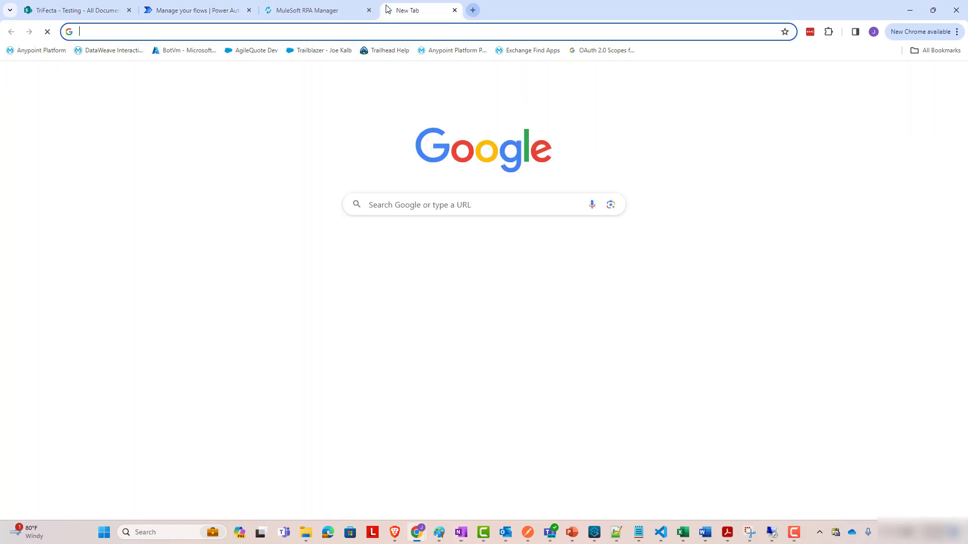
pyautogui.write('base64')
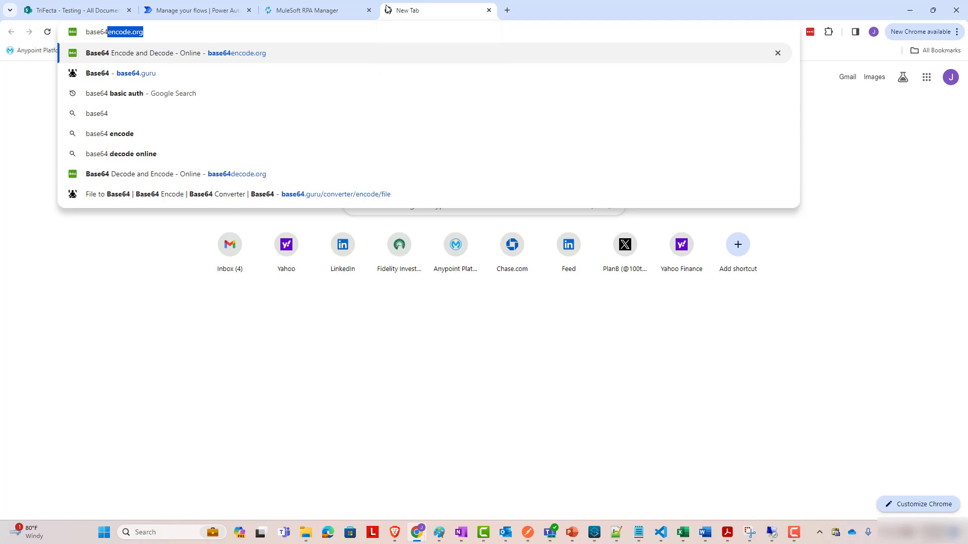
pyautogui.press('Return')
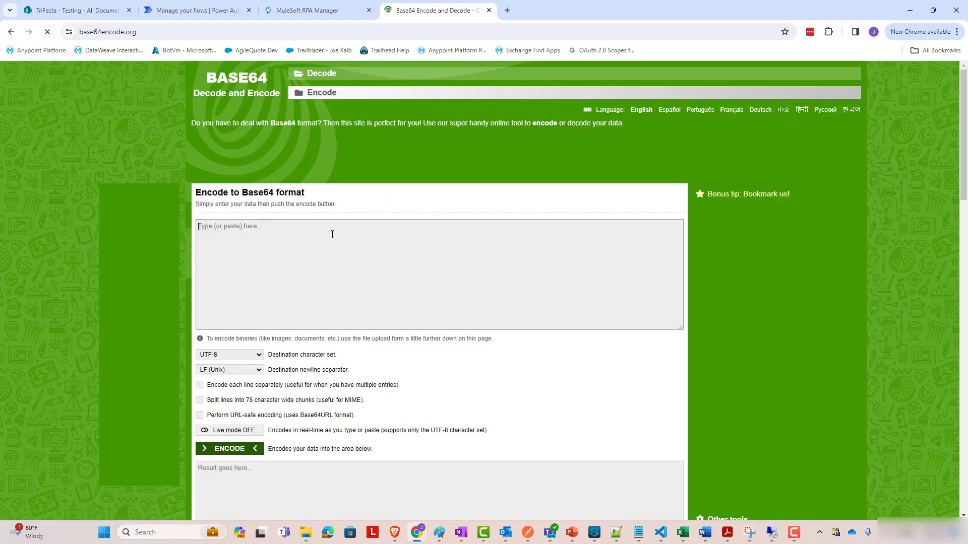
pyautogui.write('abcd:efgh')
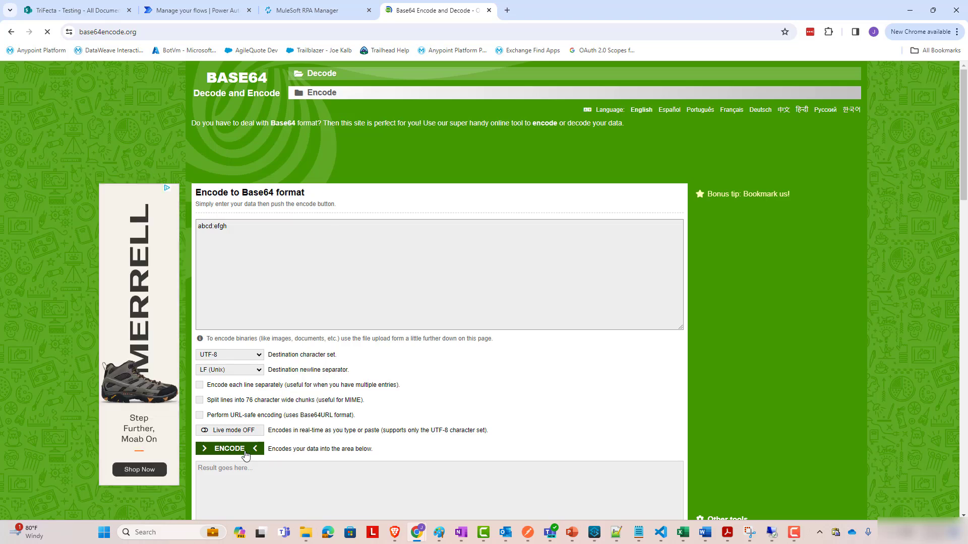
pyautogui.click(246, 455)
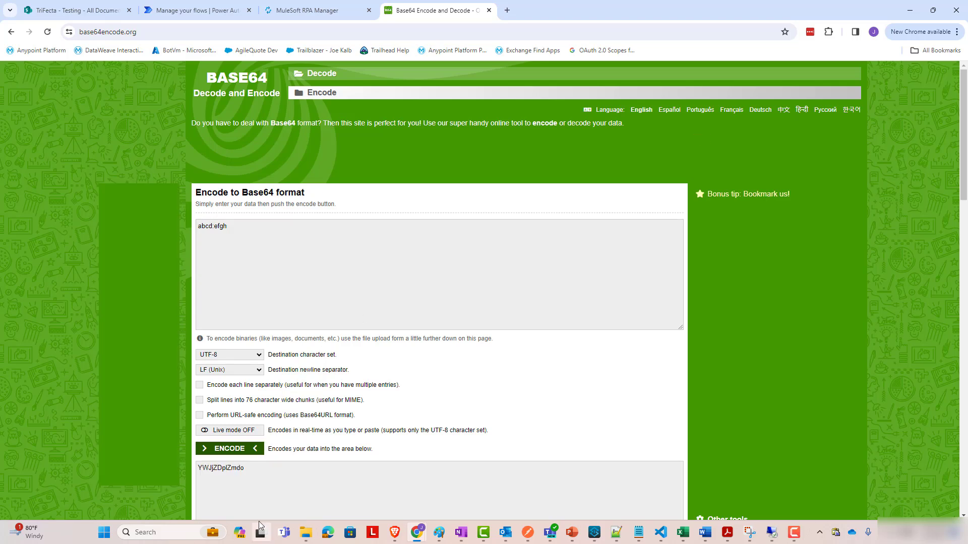
pyautogui.doubleClick(233, 469)
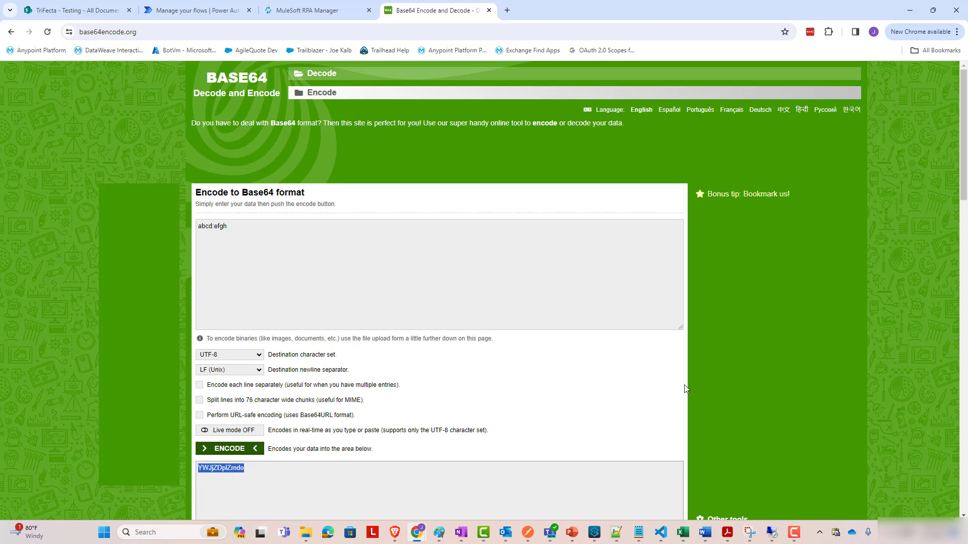
pyautogui.click(460, 532)
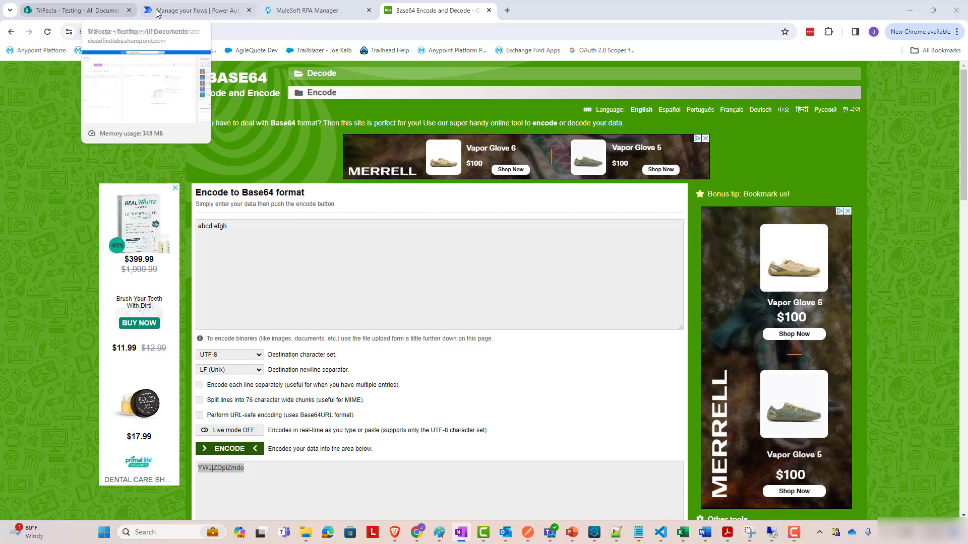
# Add headers Authorization: Basic with the encoded credentials, and Content-Type: application/json.
pyautogui.click(194, 10)
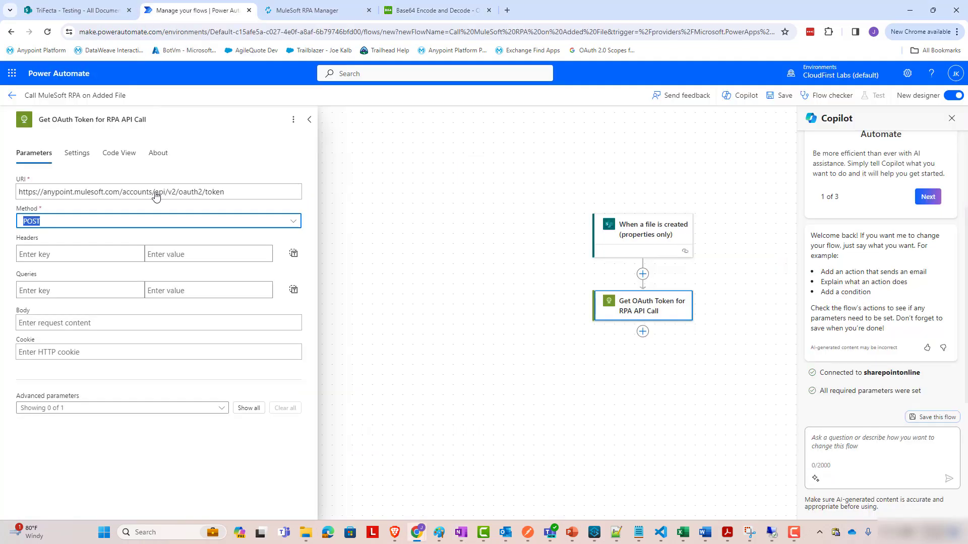
pyautogui.click(93, 260)
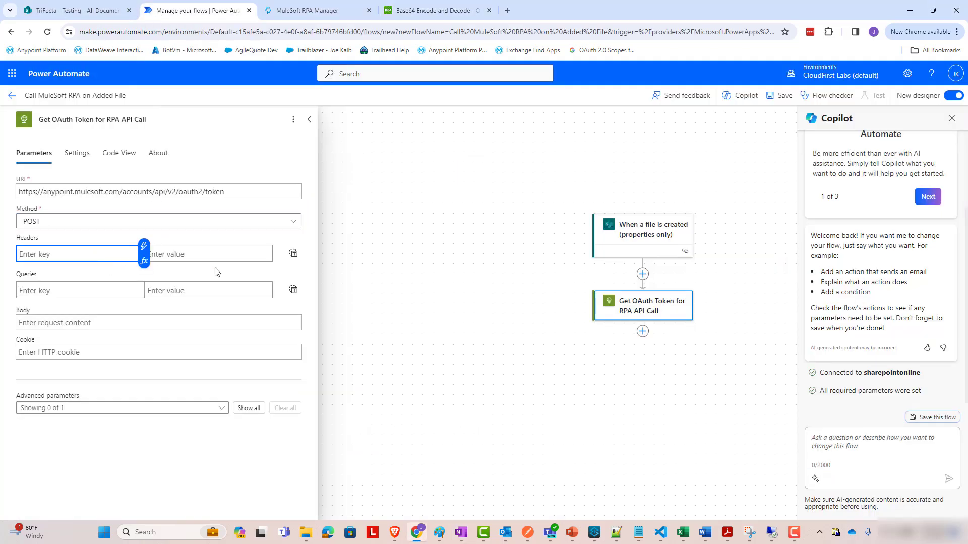
pyautogui.write('Authorization')
pyautogui.press('Tab')
pyautogui.write('Bas')
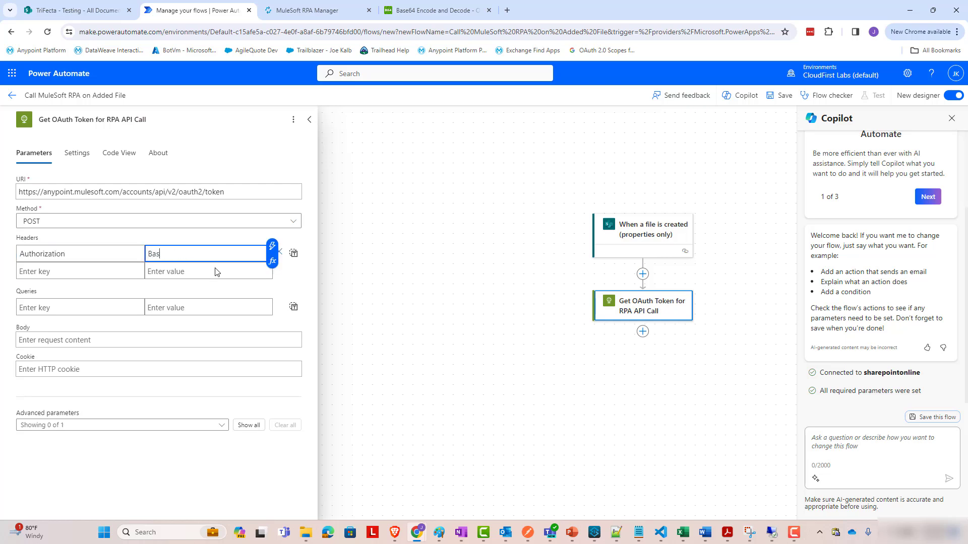
pyautogui.write('ic')
pyautogui.hotkey('ctrl', 'v')
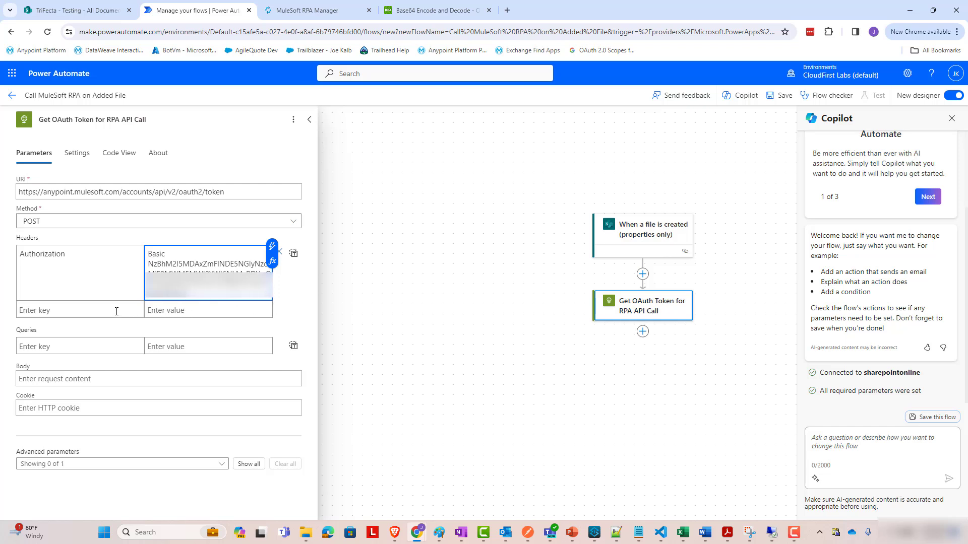
pyautogui.click(79, 314)
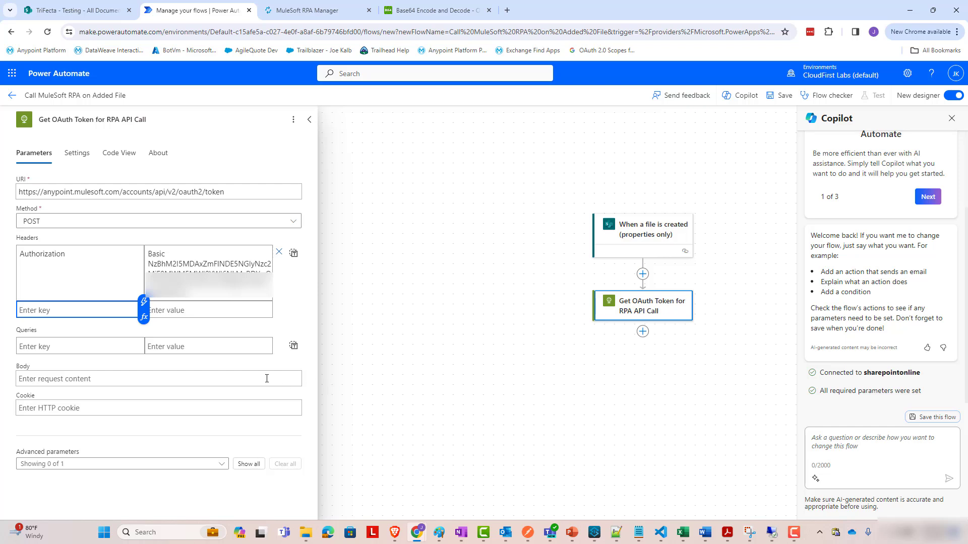
pyautogui.write('Content-Type')
pyautogui.press('Tab')
pyautogui.write('applic')
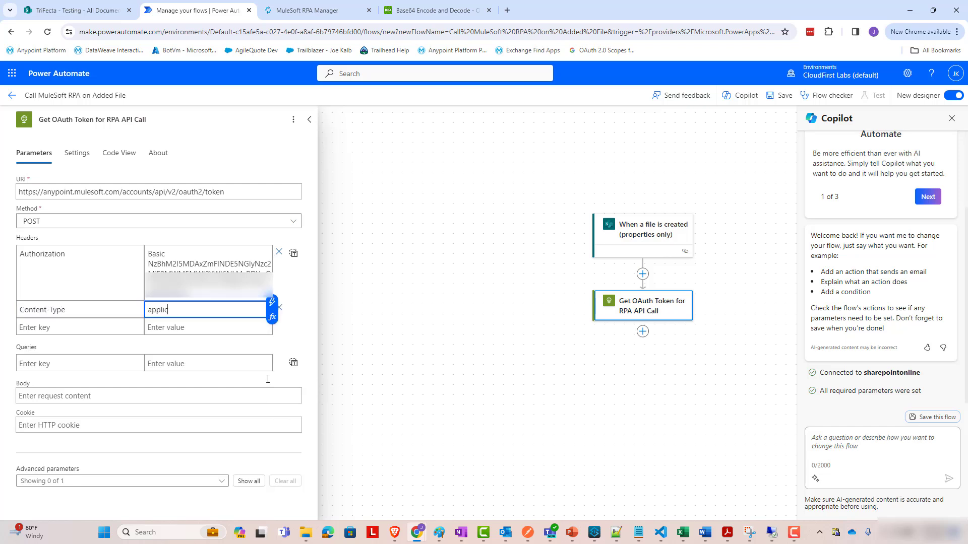
pyautogui.write('ation/json')
# Set the request body to {"grant_type":"client_credentials"} and select the token URL.
pyautogui.click(86, 396)
pyautogui.write('{')
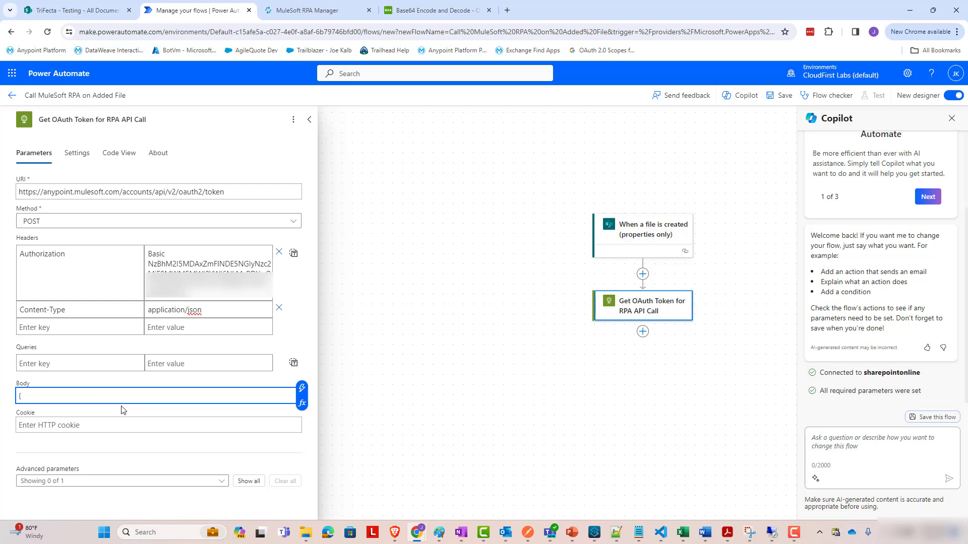
pyautogui.write('"grant_type":"client_credentials"')
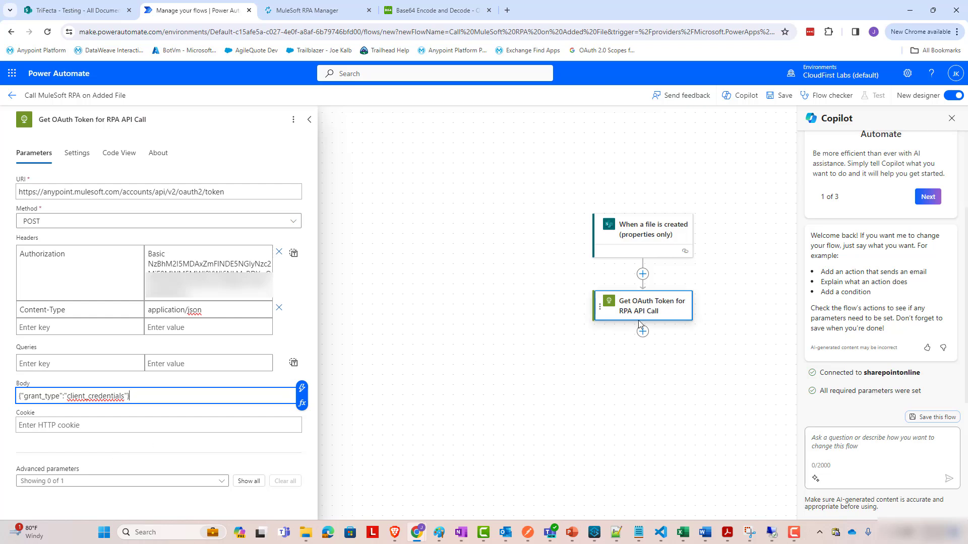
pyautogui.doubleClick(214, 192)
pyautogui.hotkey('ctrl', 'a')
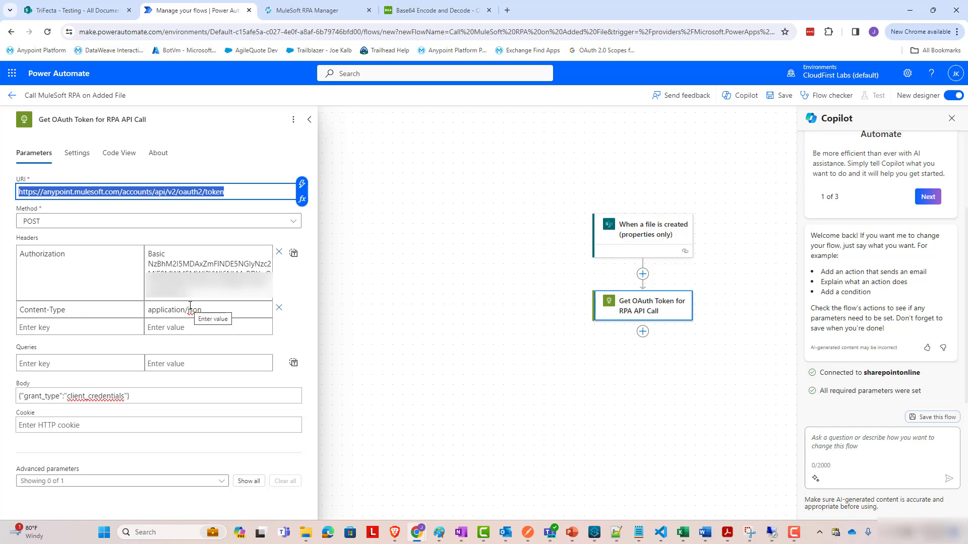
# Send the Anypoint OAuth token request in Postman, confirm 200 OK with an access token, and return.
pyautogui.click(521, 536)
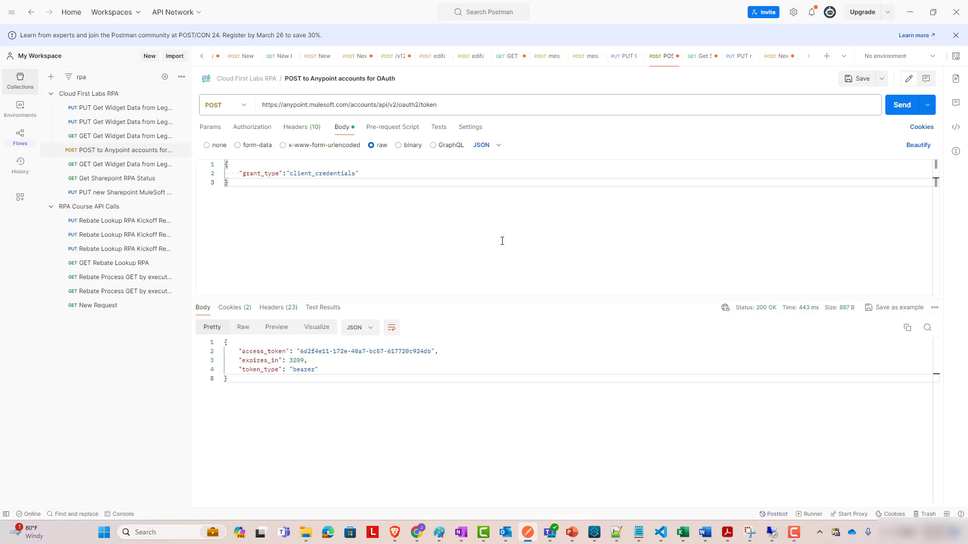
pyautogui.click(910, 108)
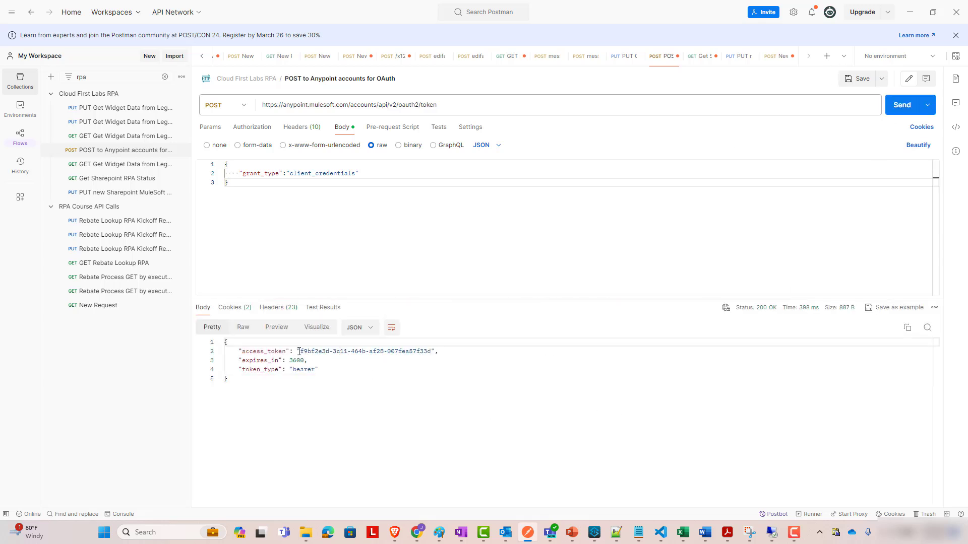
pyautogui.doubleClick(263, 352)
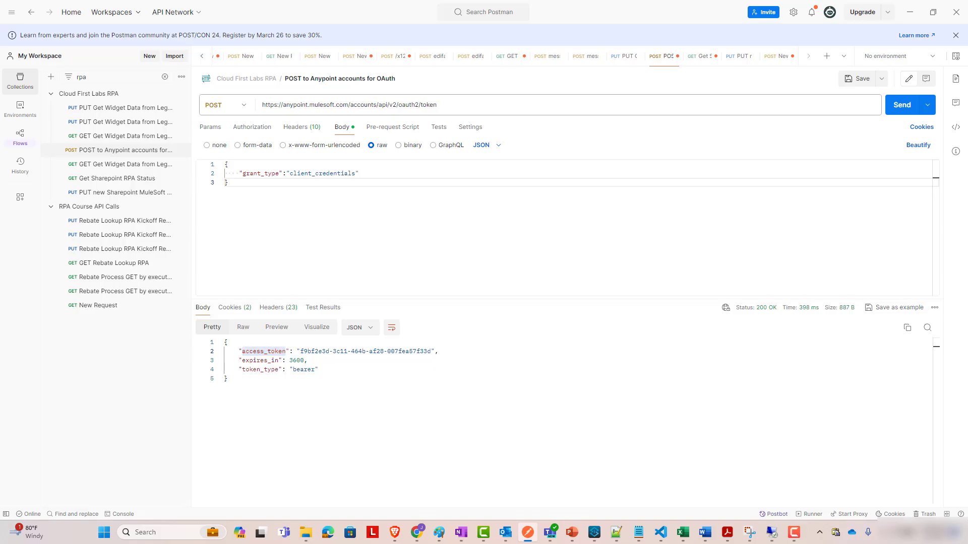
pyautogui.hotkey('alt', 'Tab')
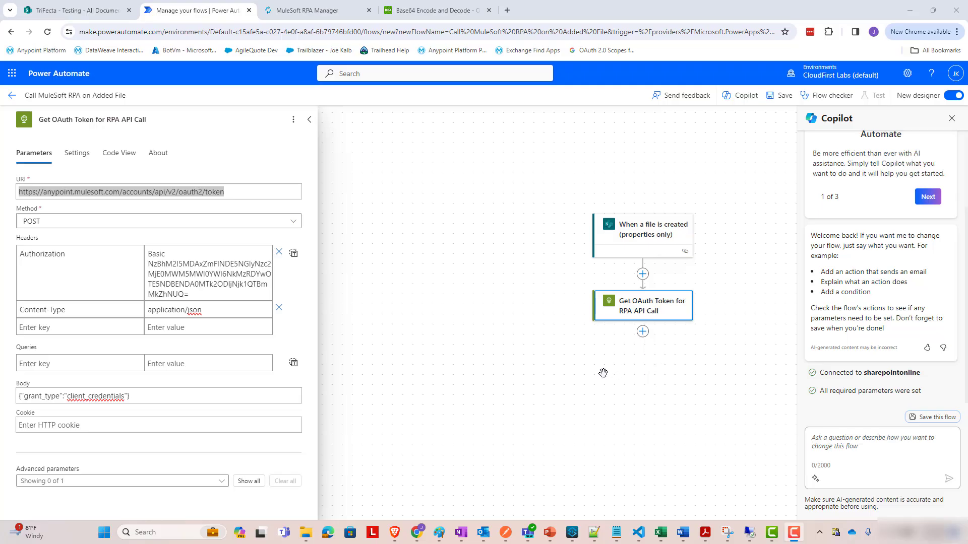
# Insert a Parse JSON action after the OAuth token step.
pyautogui.click(643, 333)
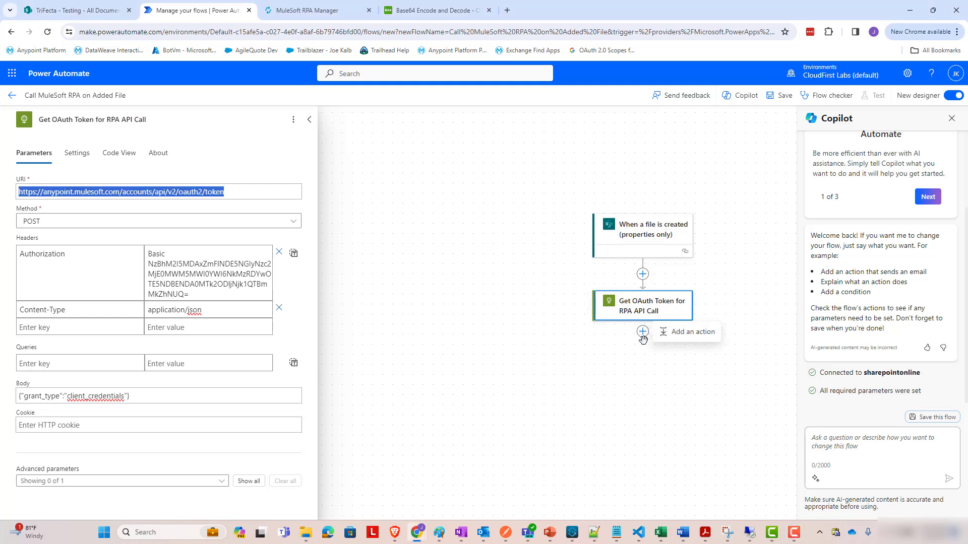
pyautogui.click(681, 341)
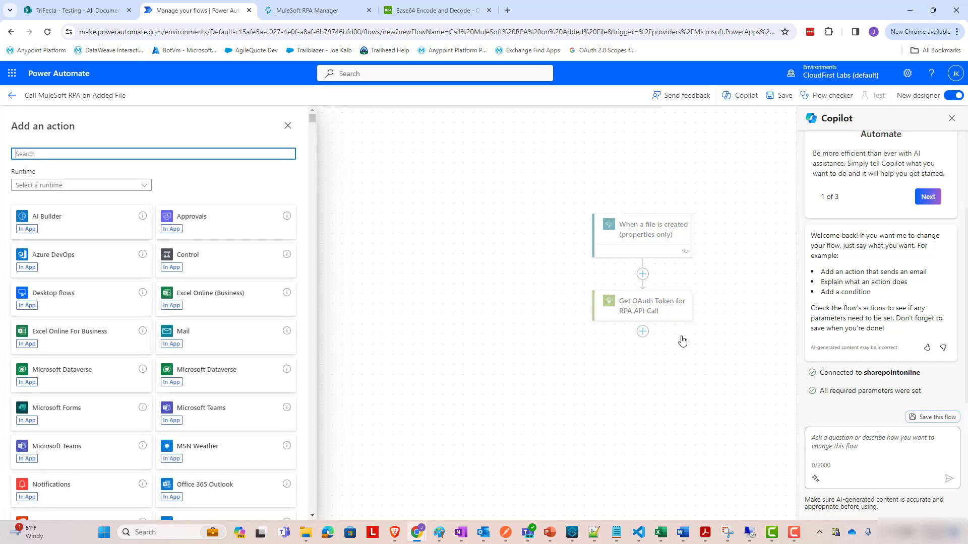
pyautogui.write('par')
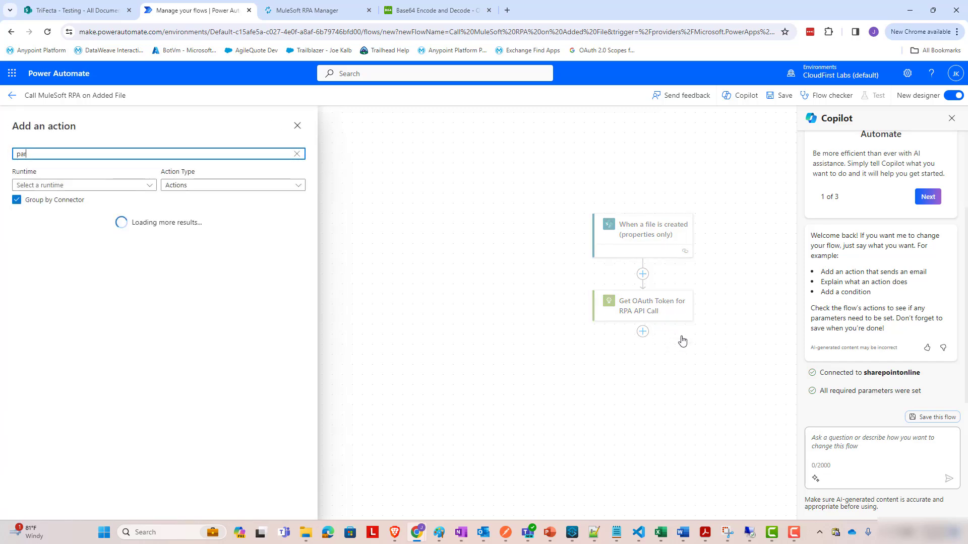
pyautogui.write('se json')
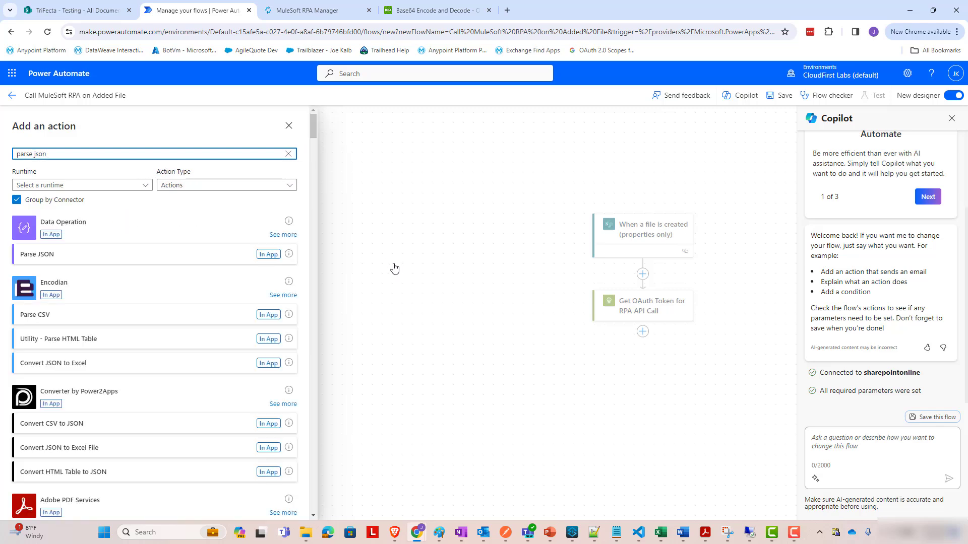
pyautogui.click(98, 263)
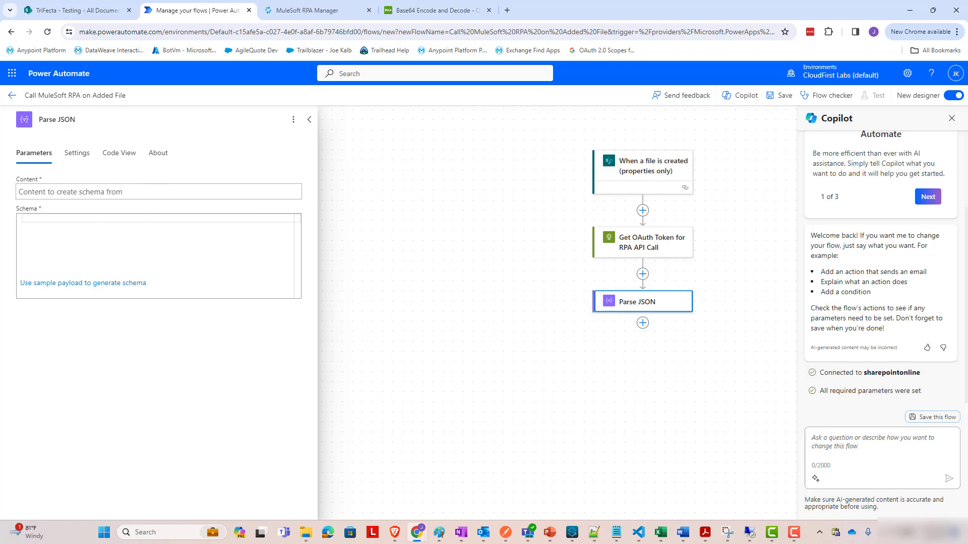
# Set Parse JSON's Content to the token call's Body and open 'Use sample payload to generate schema'.
pyautogui.click(67, 186)
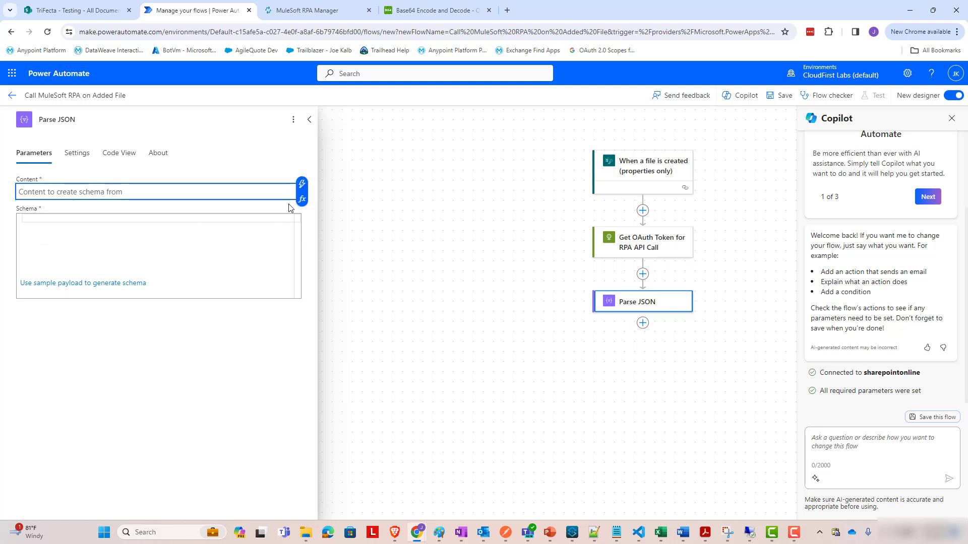
pyautogui.click(302, 184)
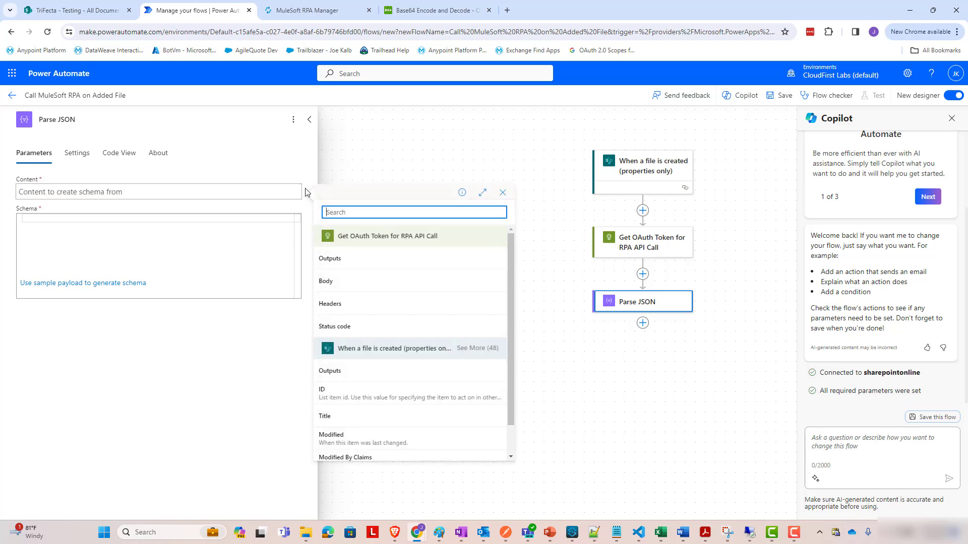
pyautogui.click(347, 284)
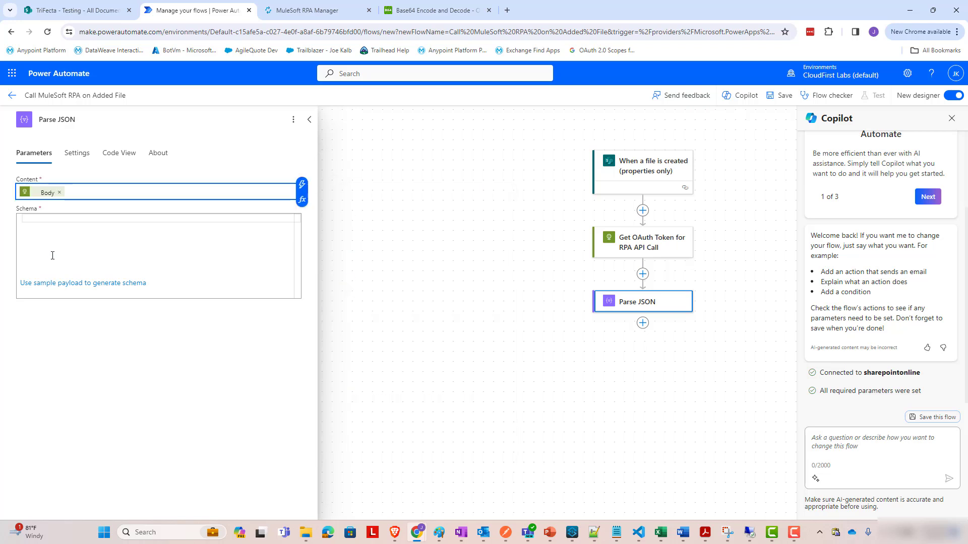
pyautogui.click(130, 283)
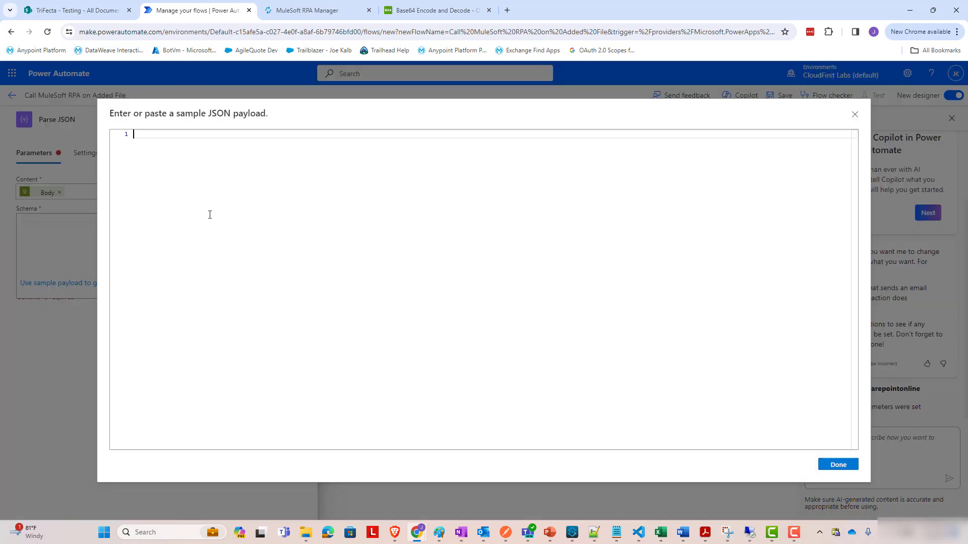
# Paste the Postman token response as the sample payload to generate the access_token, expires_in, token_type schema.
pyautogui.click(513, 534)
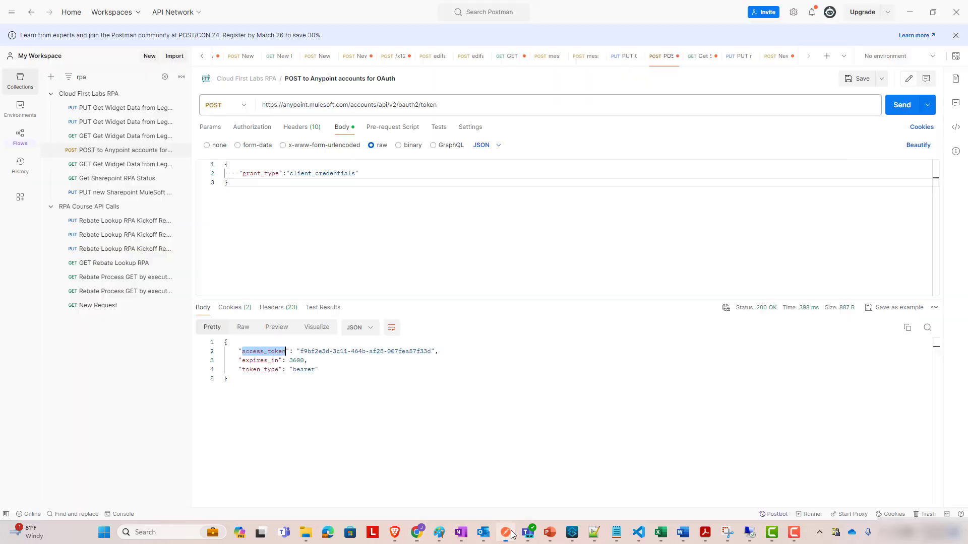
pyautogui.click(486, 414)
pyautogui.hotkey('ctrl', 'a')
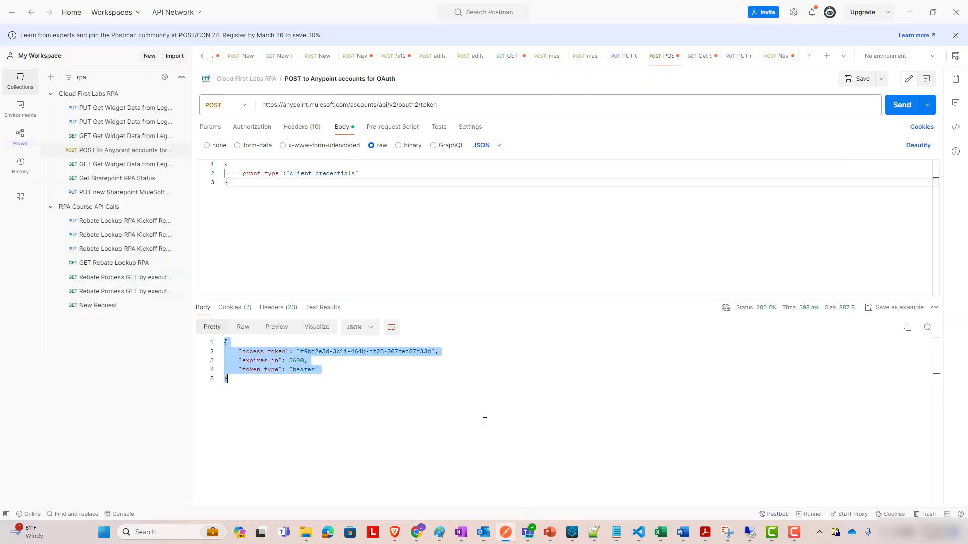
pyautogui.hotkey('alt', 'Tab')
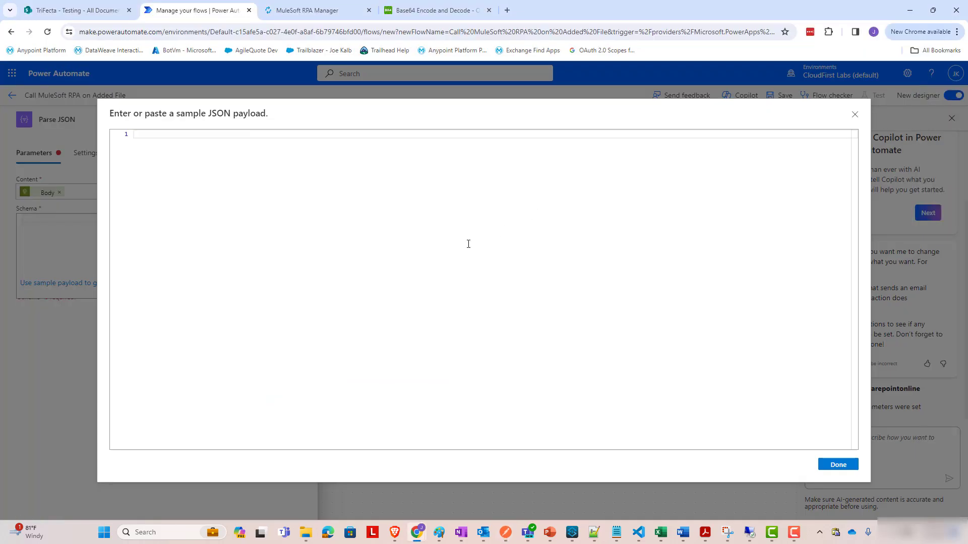
pyautogui.hotkey('ctrl', 'v')
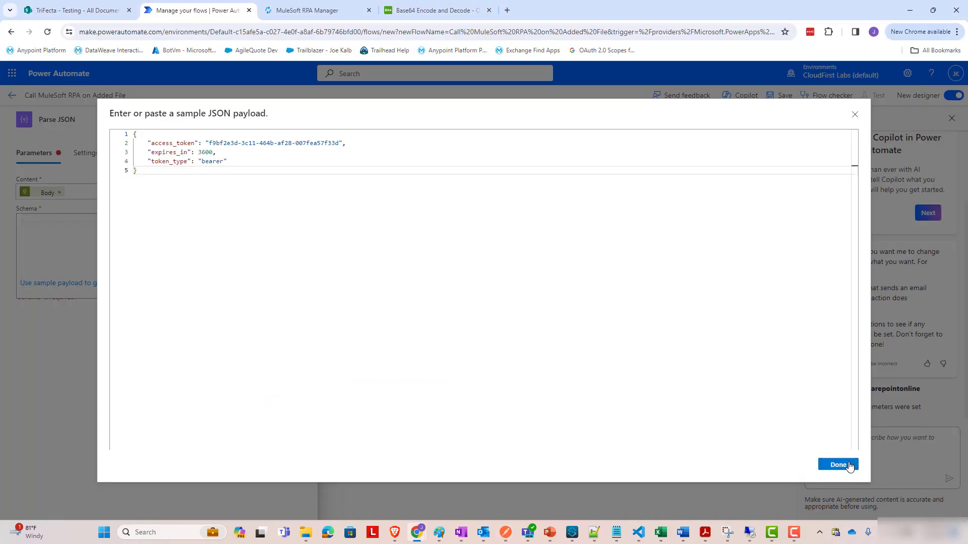
pyautogui.click(849, 466)
pyautogui.click(184, 289)
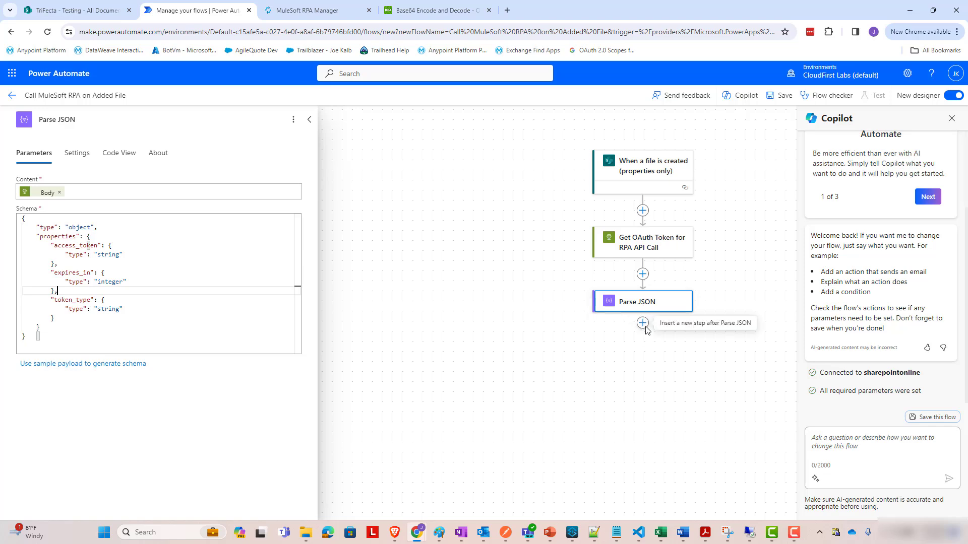
# Start adding an action after Parse JSON and search the action list for 'http'.
pyautogui.click(644, 324)
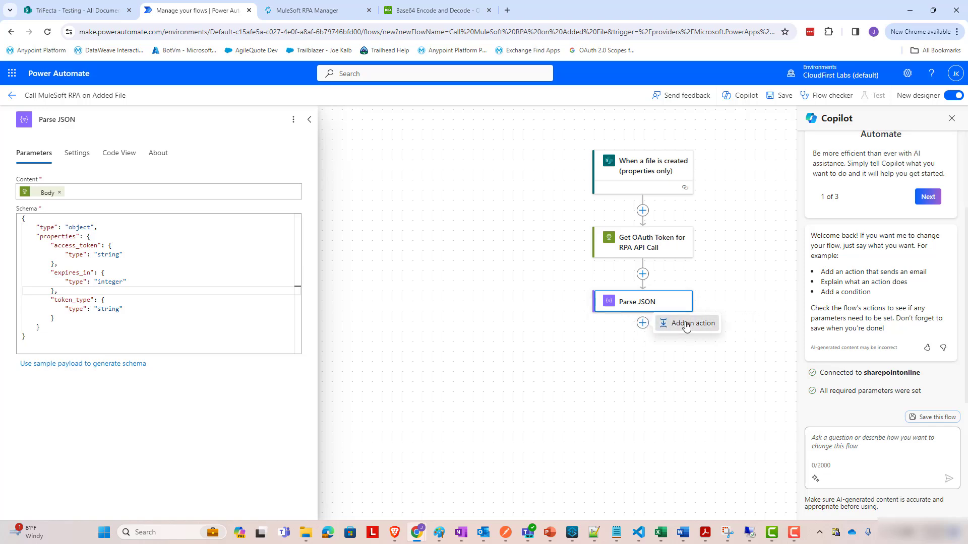
pyautogui.click(681, 325)
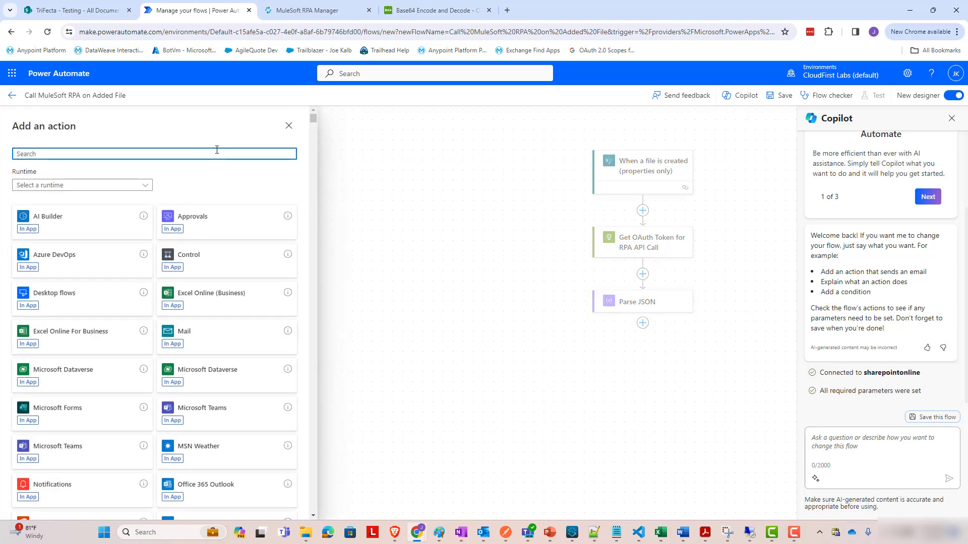
pyautogui.write('http')
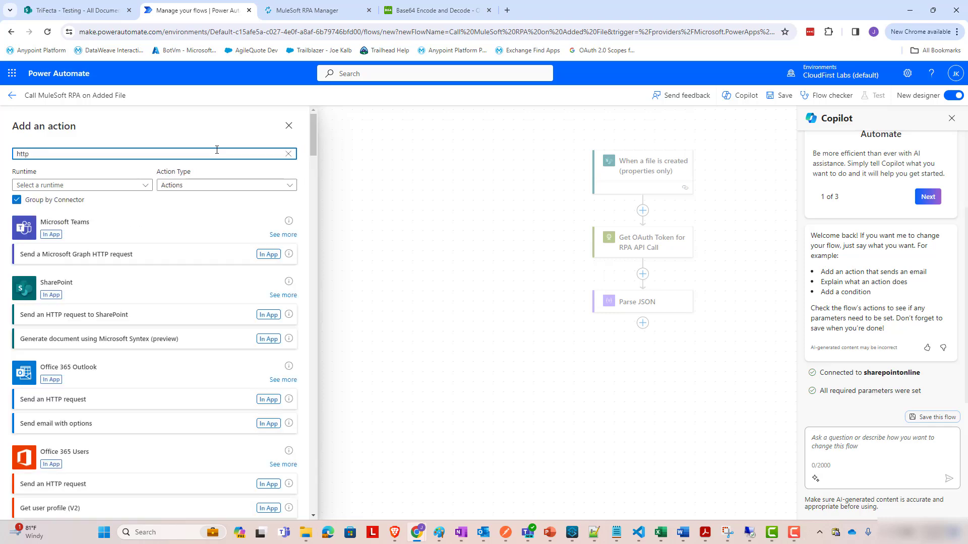
pyautogui.scroll(-4, 182, 313)
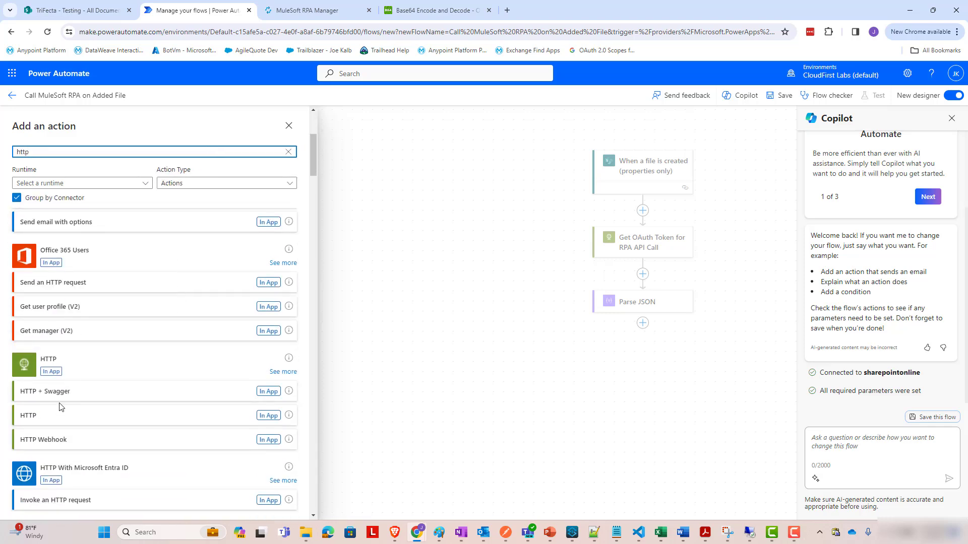
# Add an HTTP action with the MuleSoft RPA process executions URL as URI and method PUT.
pyautogui.click(59, 416)
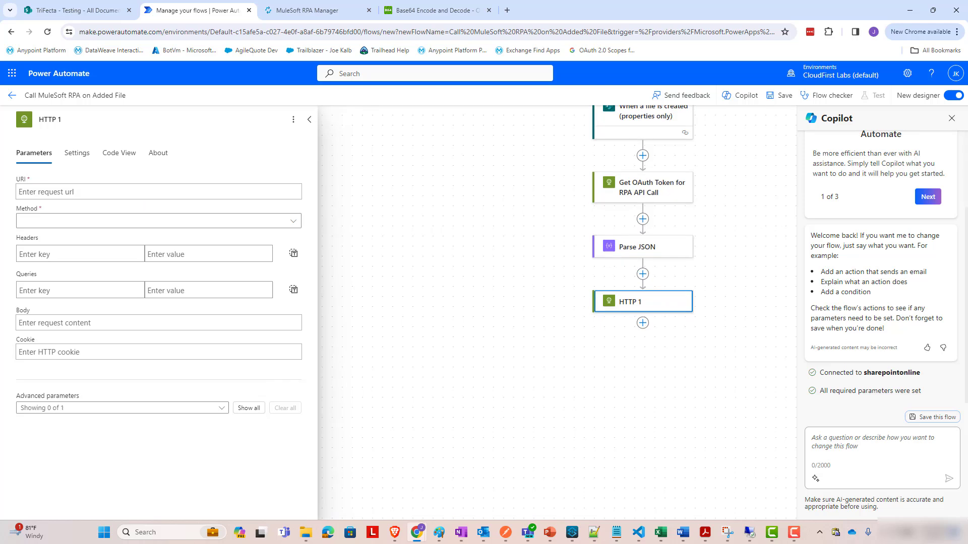
pyautogui.hotkey('alt', 'Tab')
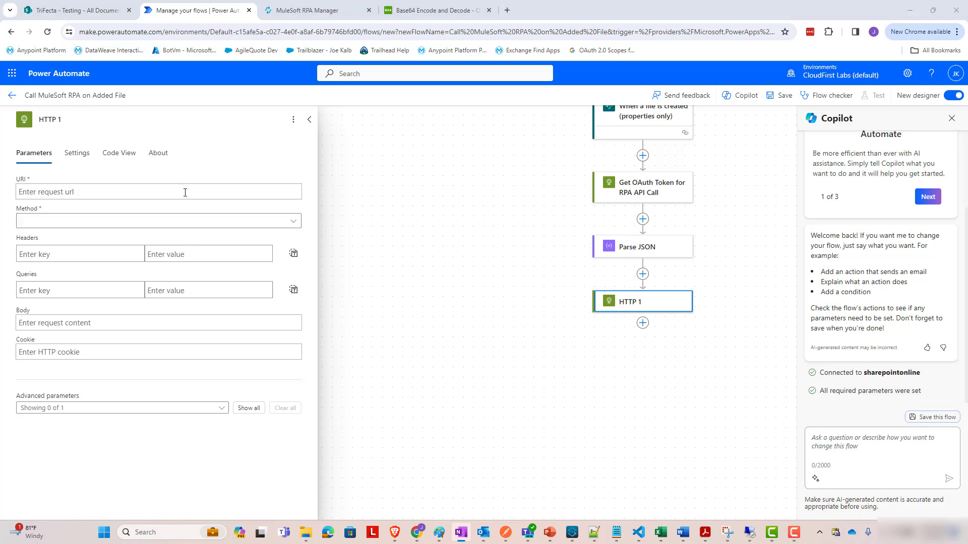
pyautogui.click(244, 191)
pyautogui.write('https://cloud-first-labs.rpa.mulesoft.com/rpa/api/v2/organizations/2eadd2f1-ccd1-46f3-bdec-beeb6bfd2b30/processes/d11109fe-9e1b-491a-aa50-9bb491087eb5/executions')
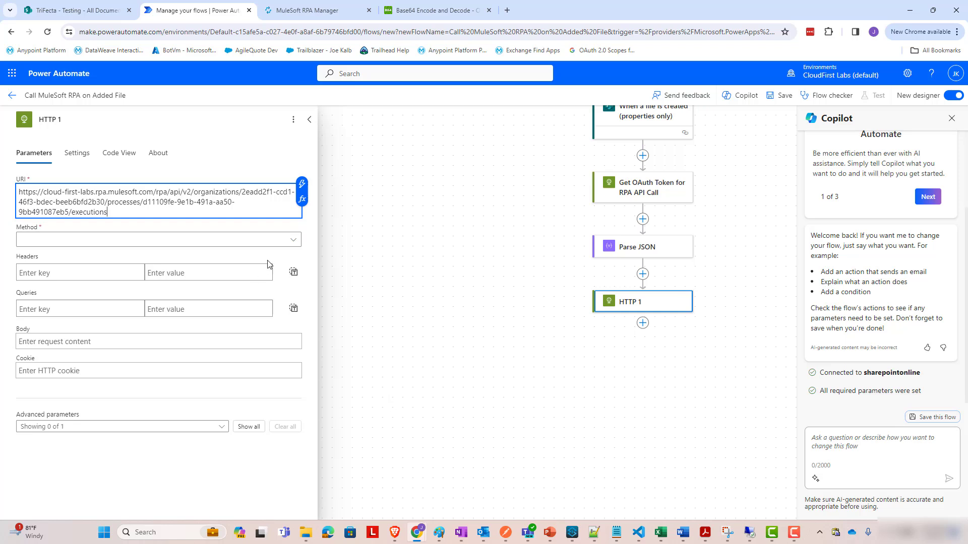
pyautogui.click(282, 246)
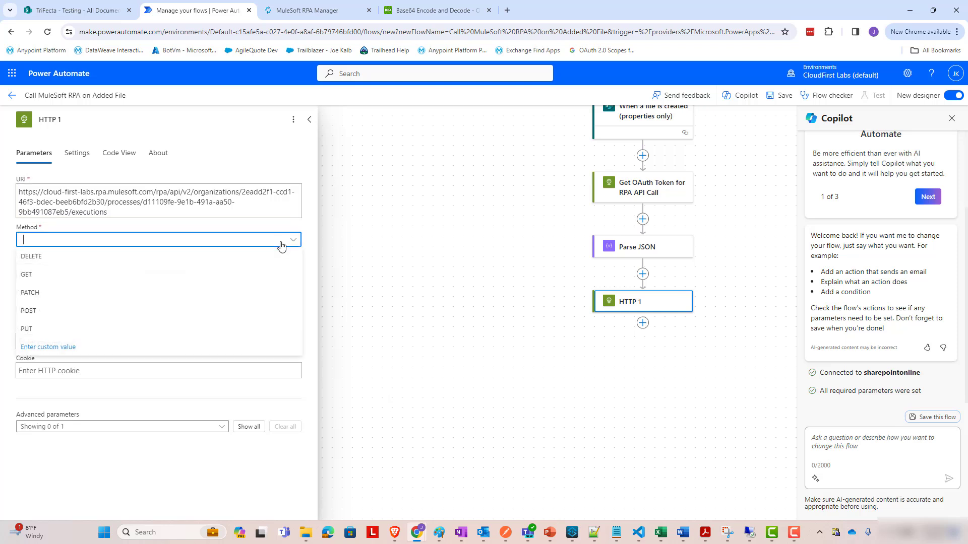
pyautogui.click(101, 327)
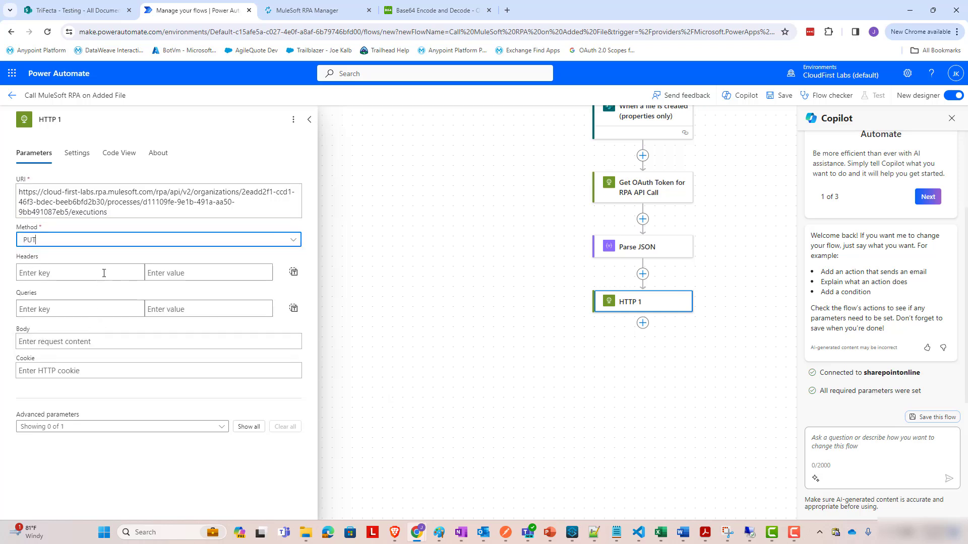
pyautogui.click(73, 275)
pyautogui.click(631, 198)
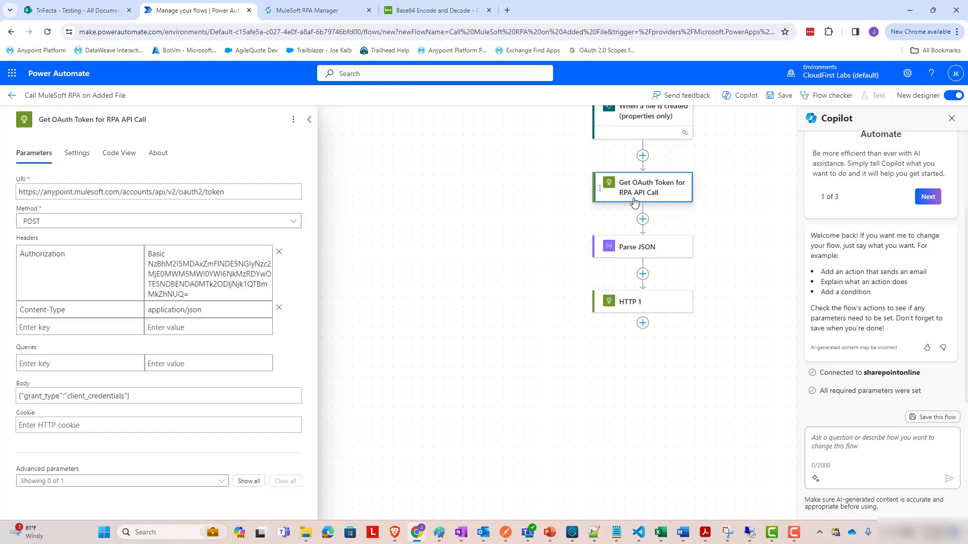
pyautogui.click(197, 282)
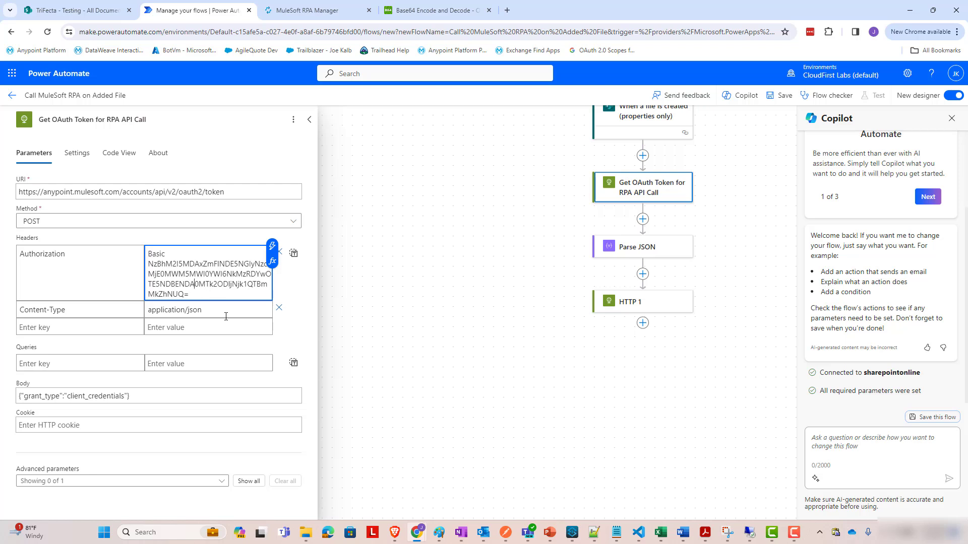
pyautogui.hotkey('ctrl', 'a')
pyautogui.click(639, 306)
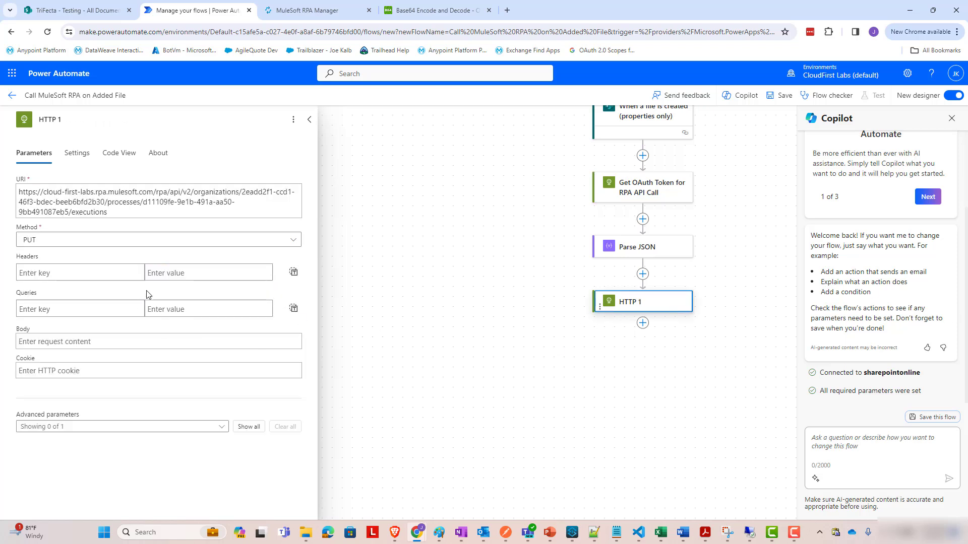
# Add the HTTP 1 header Content-Type: application/json.
pyautogui.click(93, 274)
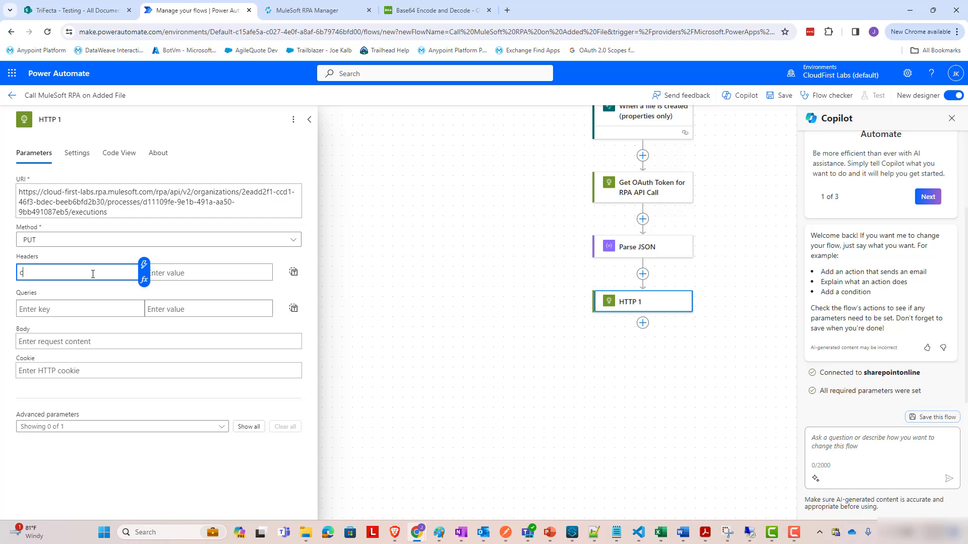
pyautogui.write('Content-Type')
pyautogui.press('Tab')
pyautogui.write('appli')
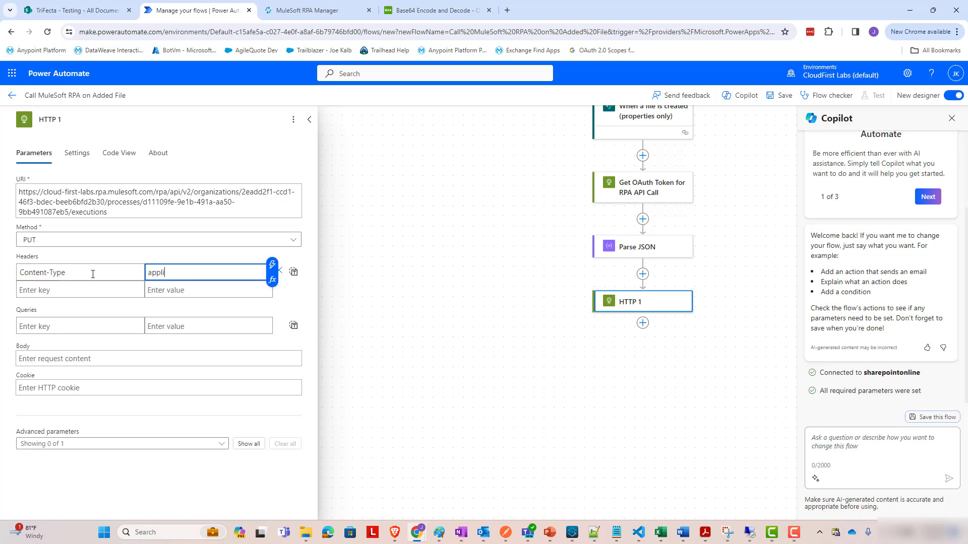
pyautogui.write('cation/json')
# Add an Authorization header of 'Bearer ' plus Parse JSON's access_token.
pyautogui.click(74, 288)
pyautogui.write('Authorization')
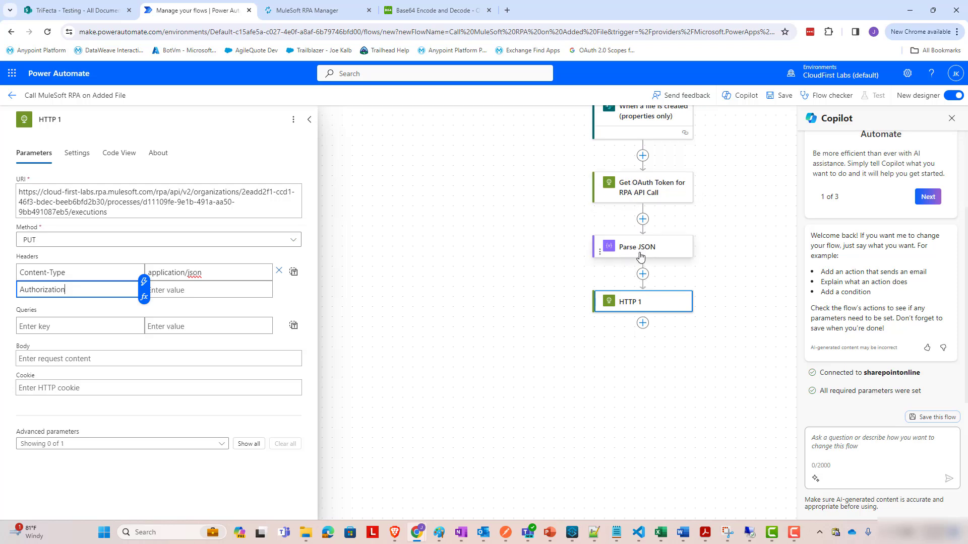
pyautogui.click(232, 289)
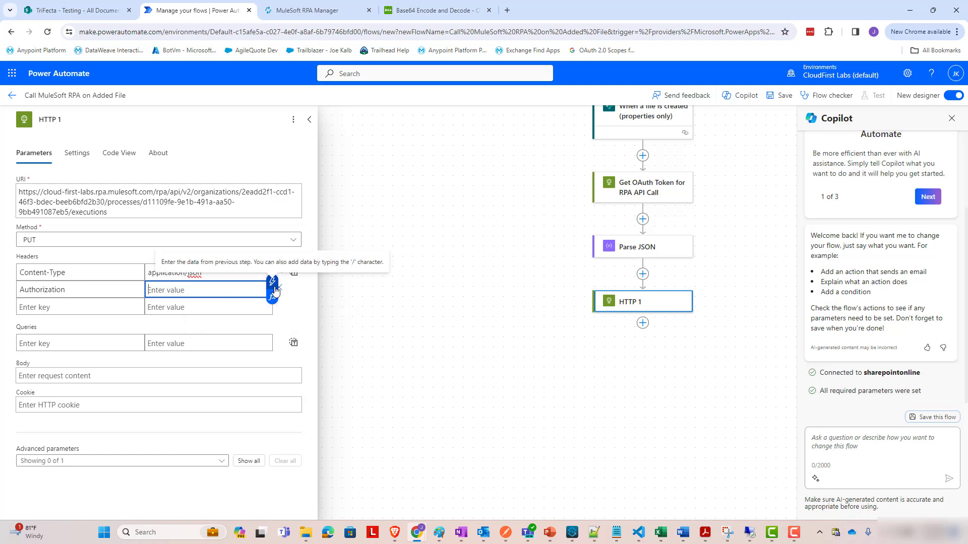
pyautogui.write('Bearer')
pyautogui.click(271, 285)
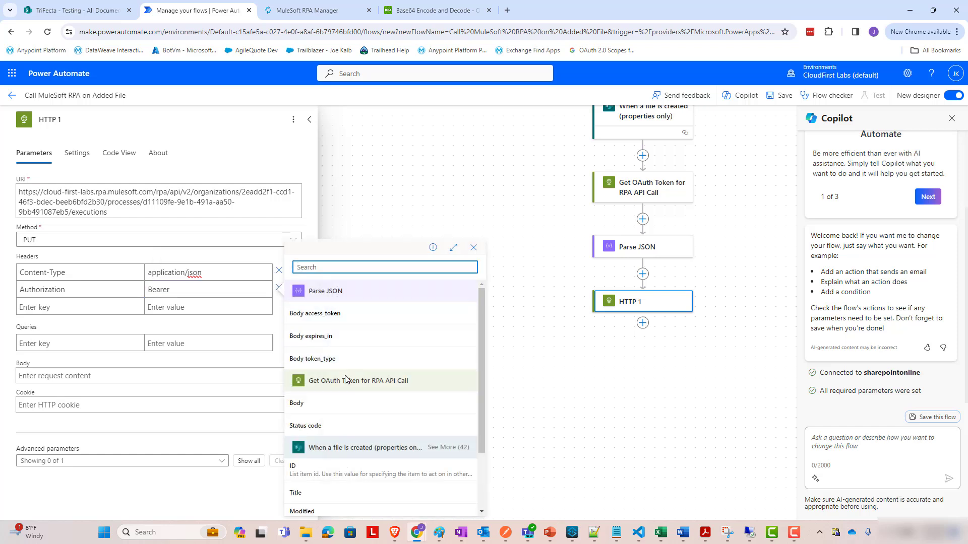
pyautogui.scroll(-1, 353, 370)
pyautogui.scroll(1, 353, 368)
pyautogui.click(340, 313)
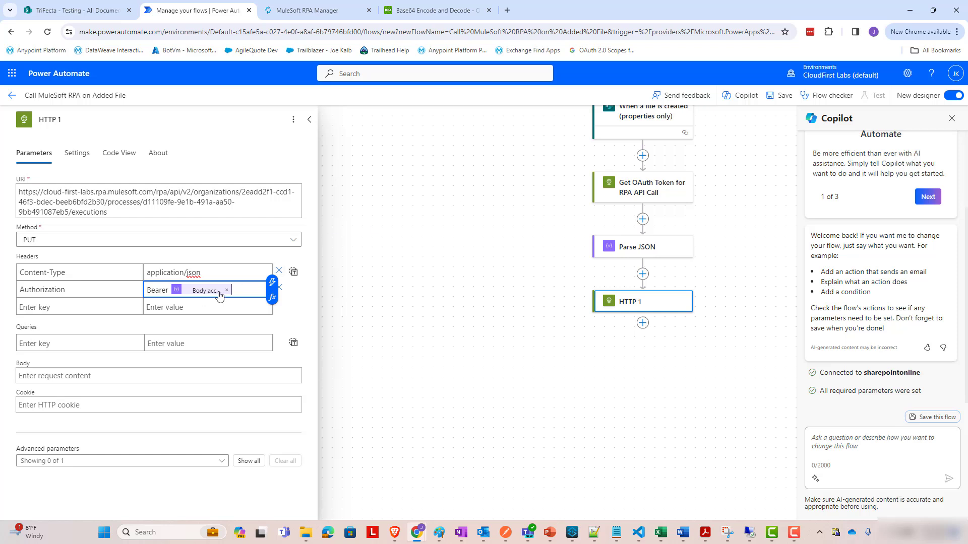
# Start the HTTP 1 JSON body with "executionId" set to the trigger's Name.
pyautogui.click(92, 378)
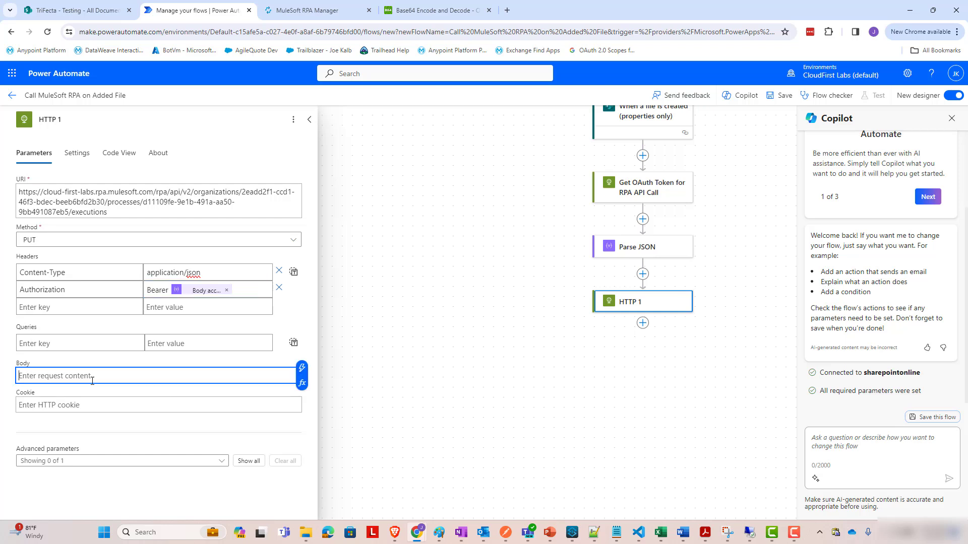
pyautogui.write('{')
pyautogui.press('Return')
pyautogui.press('Return')
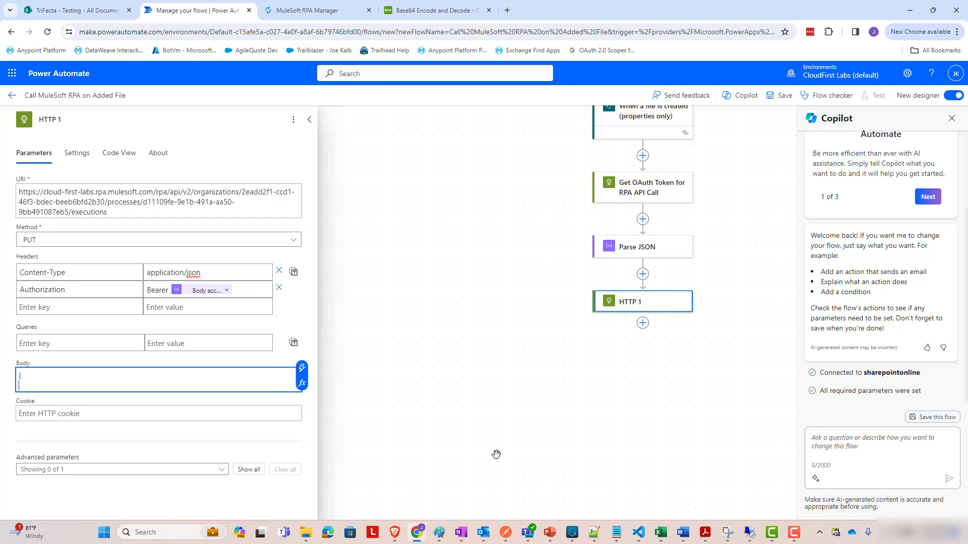
pyautogui.write('}')
pyautogui.press('Up')
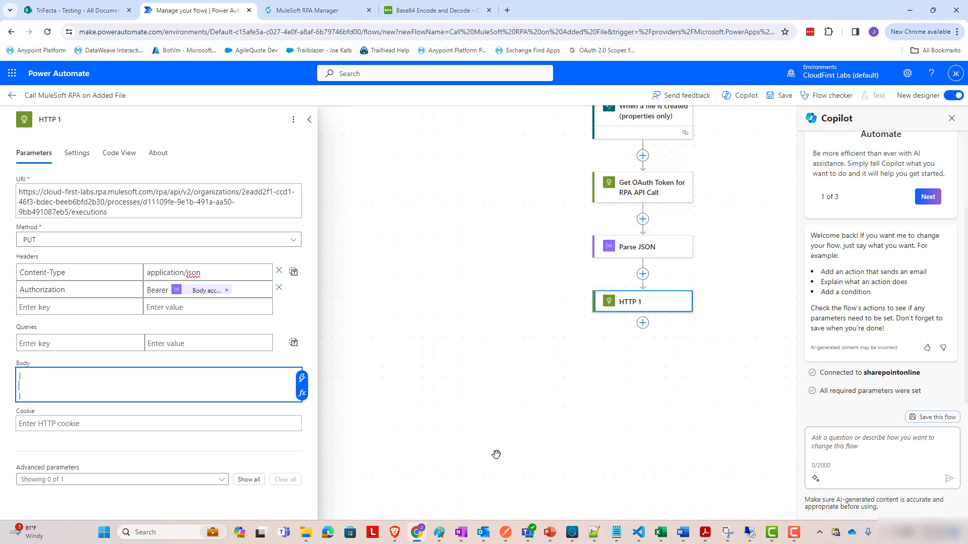
pyautogui.write('"executionId":')
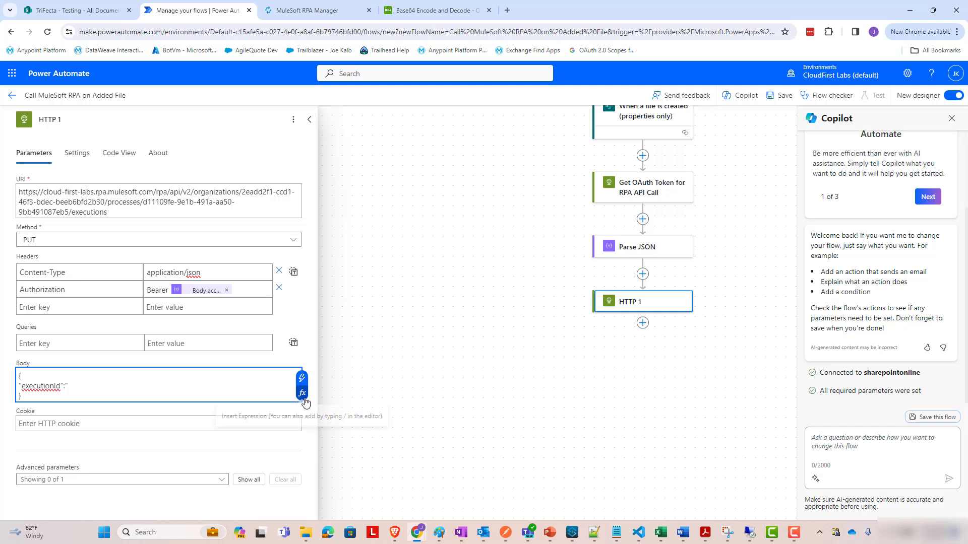
pyautogui.click(303, 379)
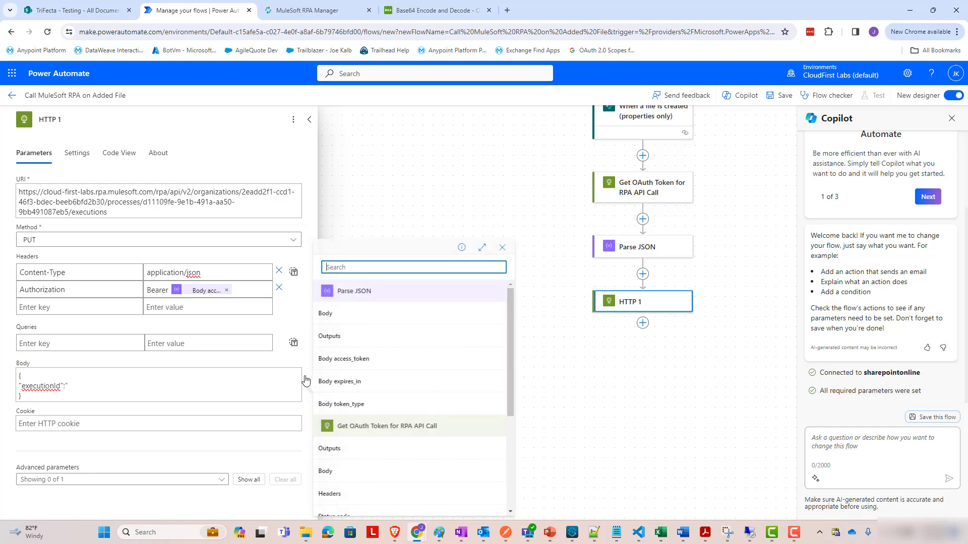
pyautogui.scroll(-3, 379, 338)
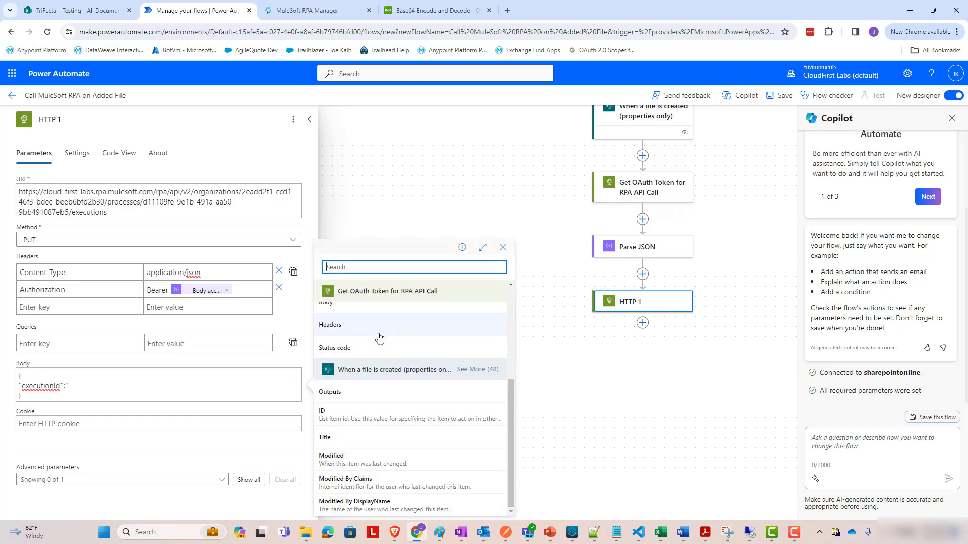
pyautogui.write('name')
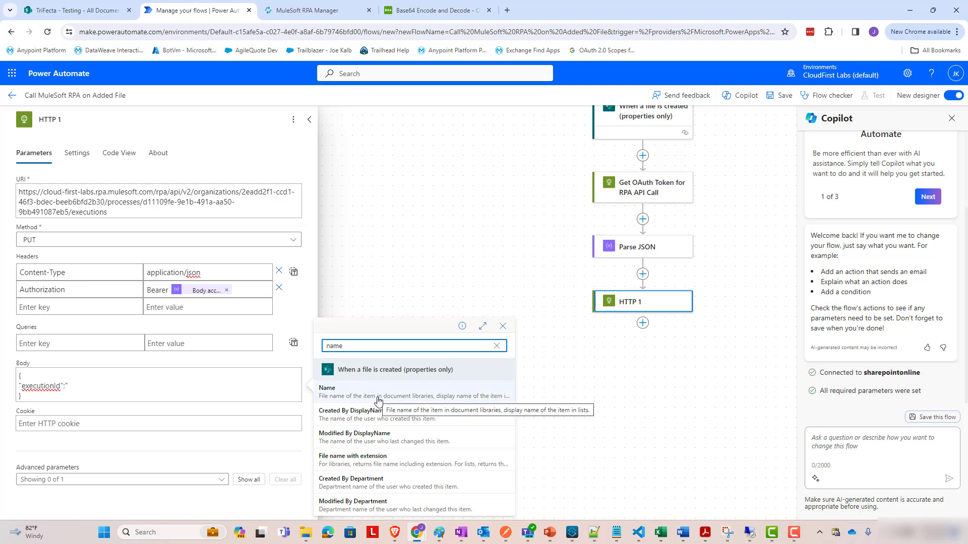
pyautogui.click(380, 398)
pyautogui.write('"')
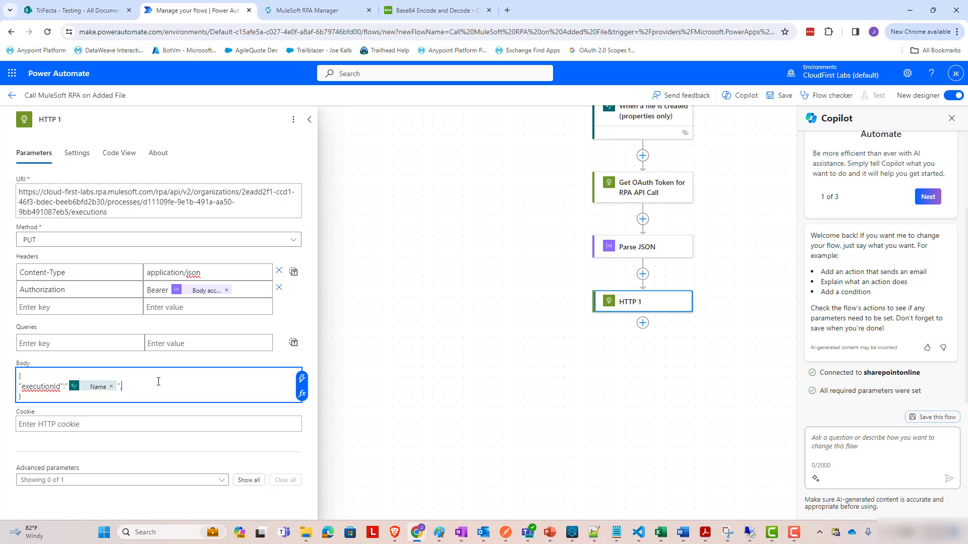
pyautogui.write(',')
# Add an inputArguments object whose sharepointFileName is the trigger's file name.
pyautogui.press('Return')
pyautogui.write('"inputArguments"')
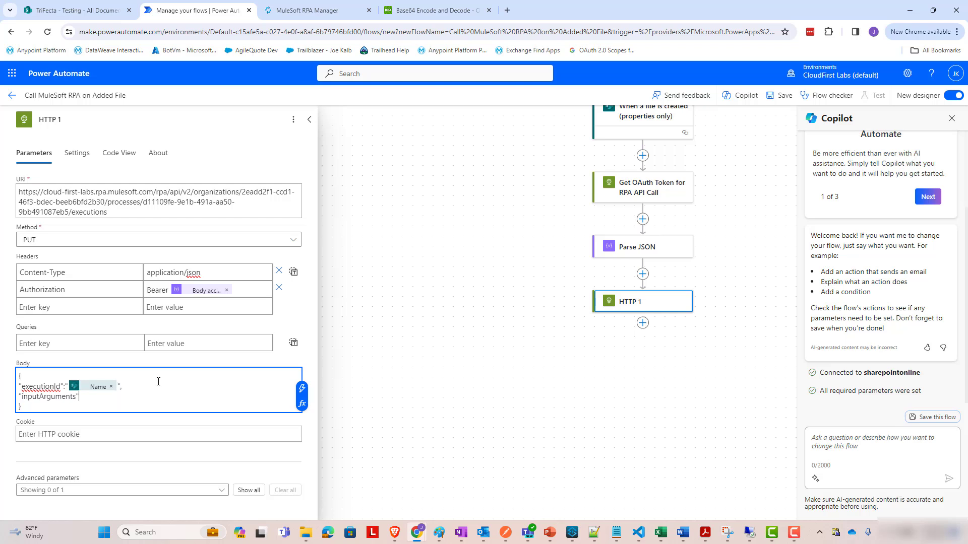
pyautogui.write(': {')
pyautogui.press('Return')
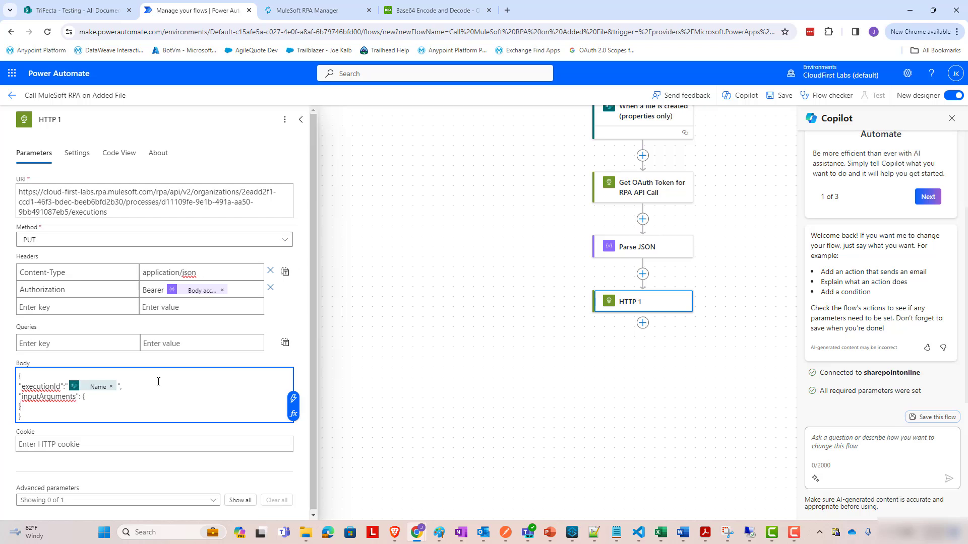
pyautogui.press('Left')
pyautogui.press('Left')
pyautogui.press('Return')
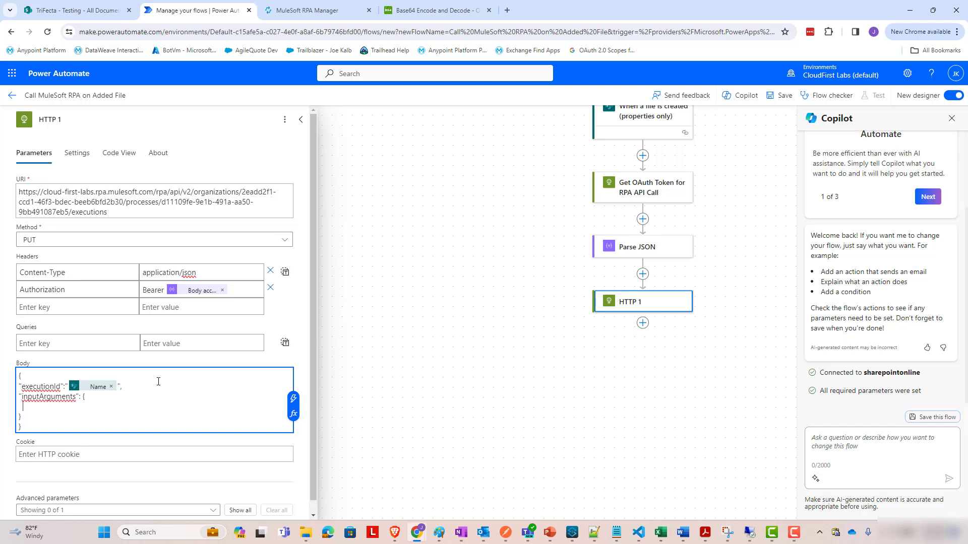
pyautogui.write('"sharepointFileName":"')
pyautogui.click(292, 399)
pyautogui.click(373, 267)
pyautogui.write('file name')
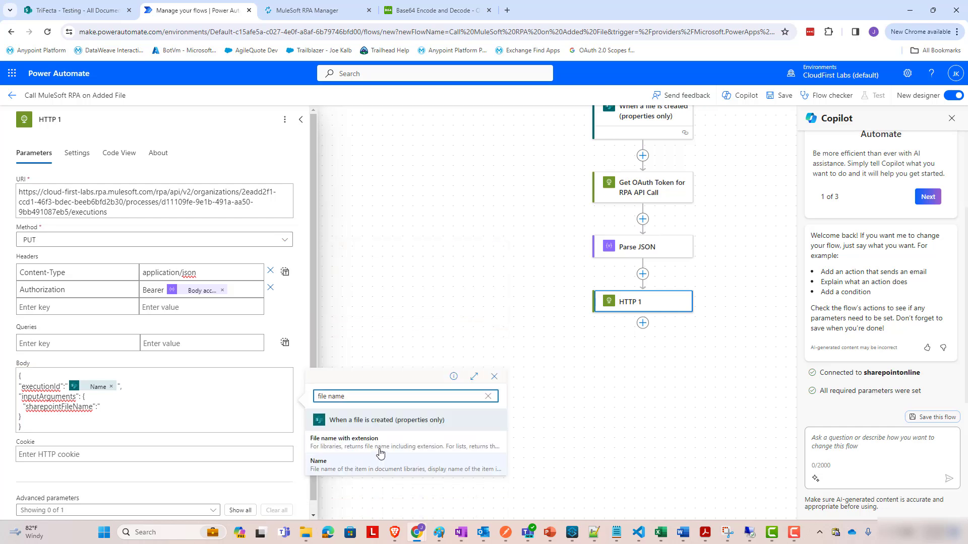
pyautogui.click(353, 440)
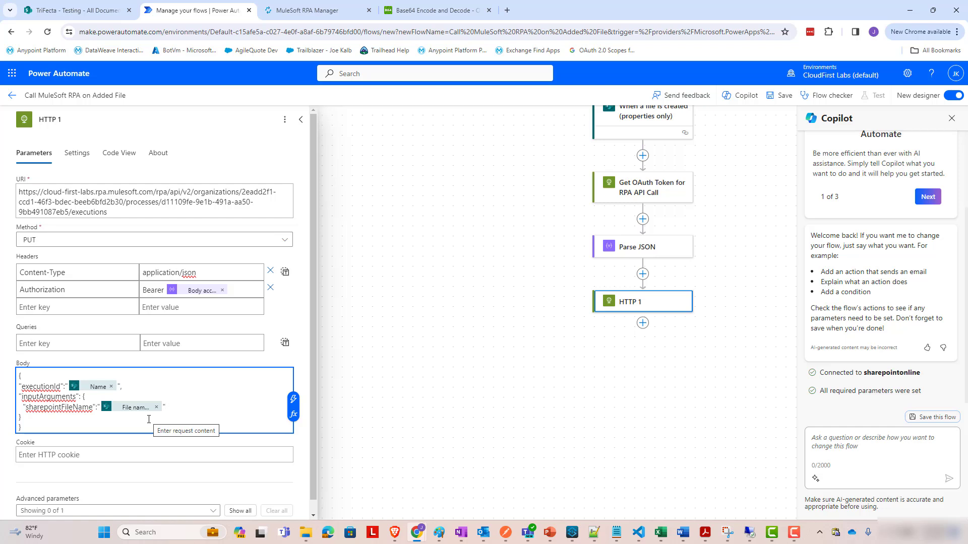
# Rename HTTP 1 to 'Kick off MuleSoft RPA via API Call' and close its panel.
pyautogui.tripleClick(163, 262)
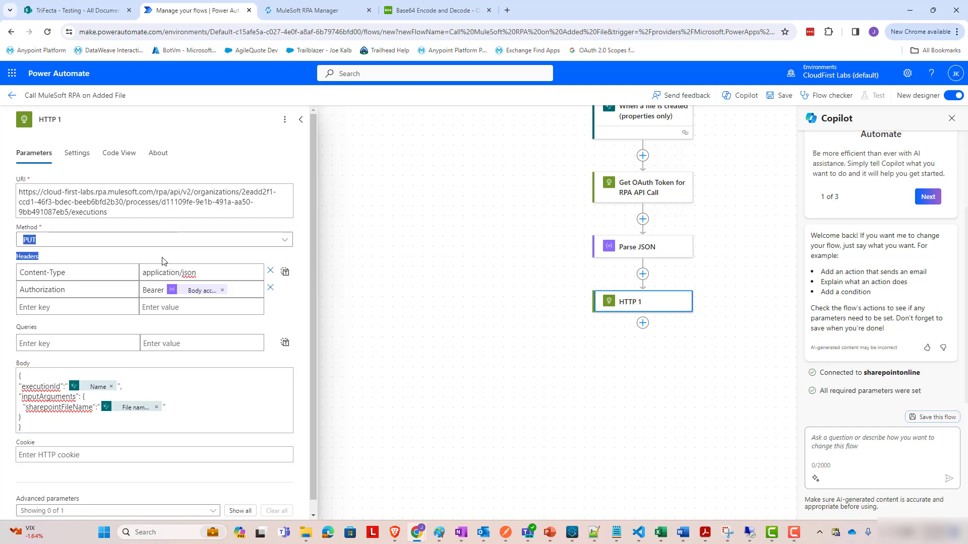
pyautogui.moveTo(93, 121); pyautogui.dragTo(3, 123)
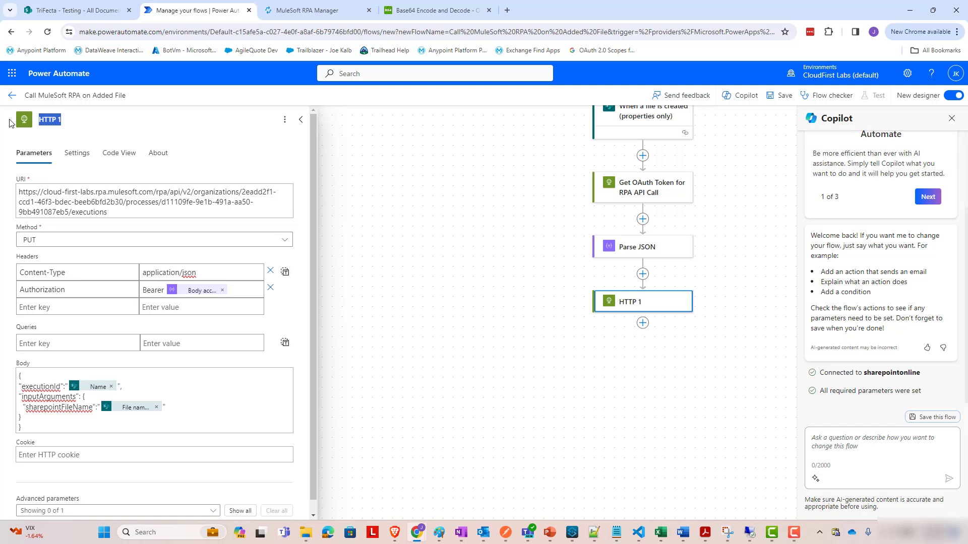
pyautogui.write('Kick off MuleSf')
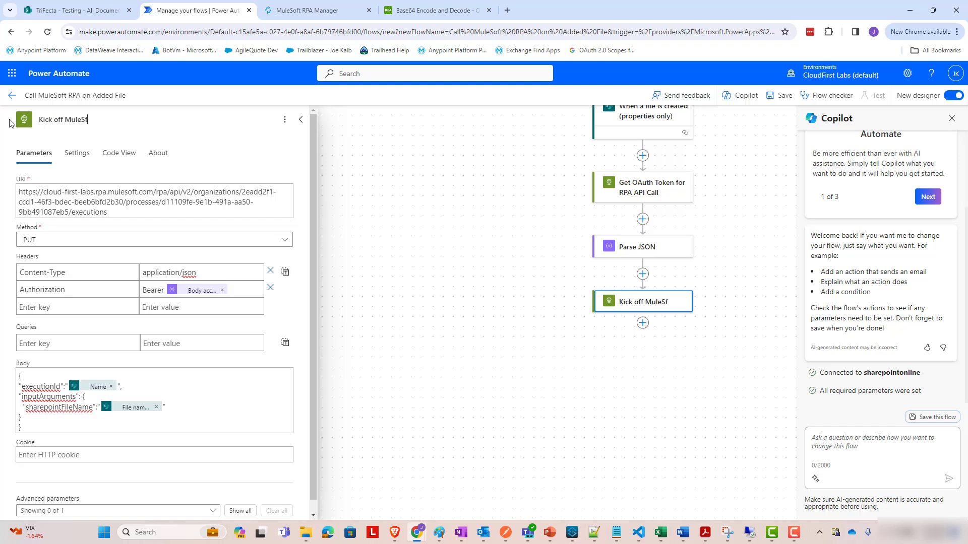
pyautogui.press('BackSpace')
pyautogui.write('oft RPA ')
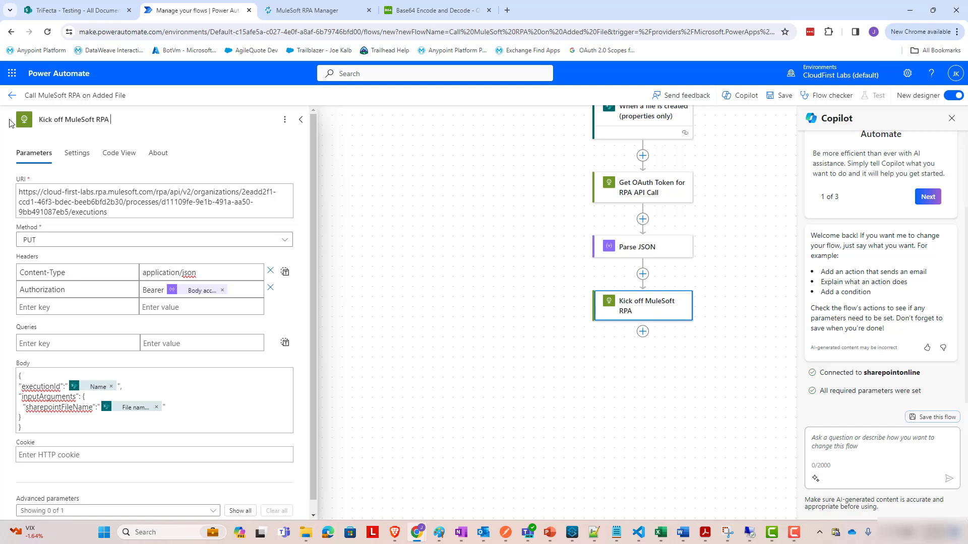
pyautogui.write('via API Call')
pyautogui.click(512, 432)
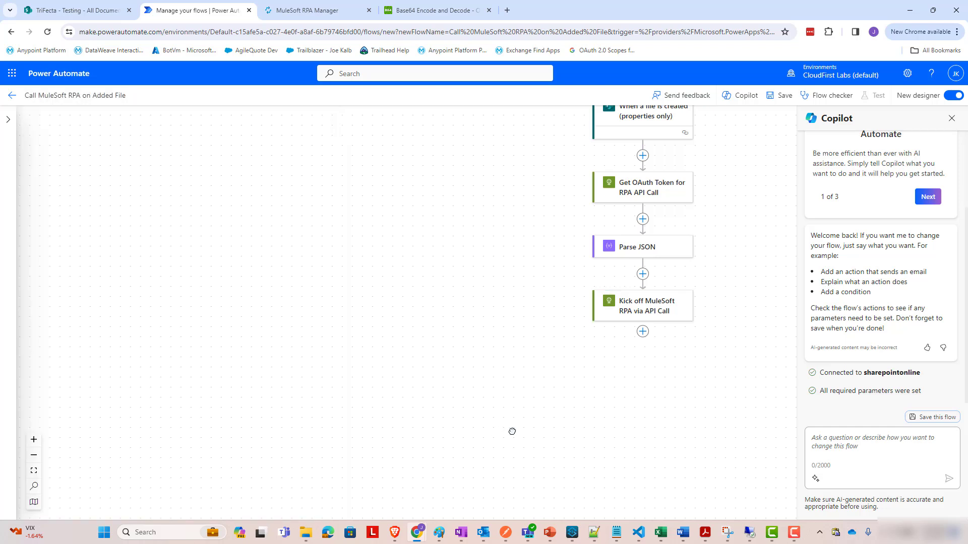
# Save the flow Call MuleSoft RPA on Added File and go back to its Details page.
pyautogui.click(779, 95)
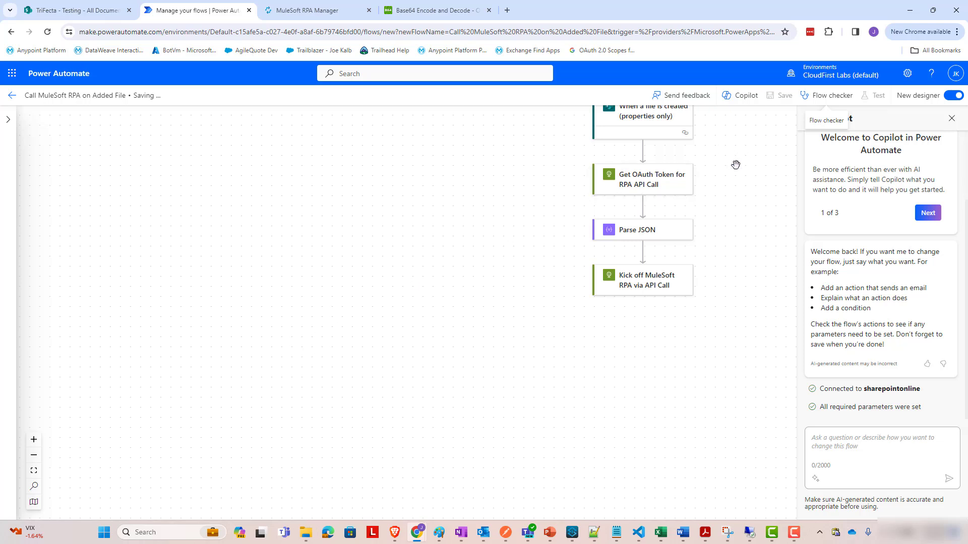
pyautogui.scroll(1, 739, 162)
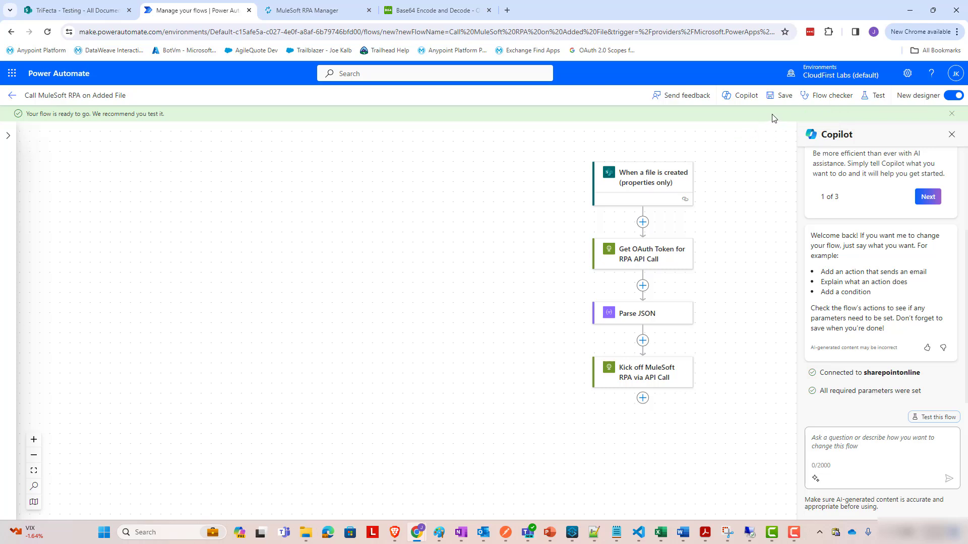
pyautogui.click(781, 96)
pyautogui.click(15, 101)
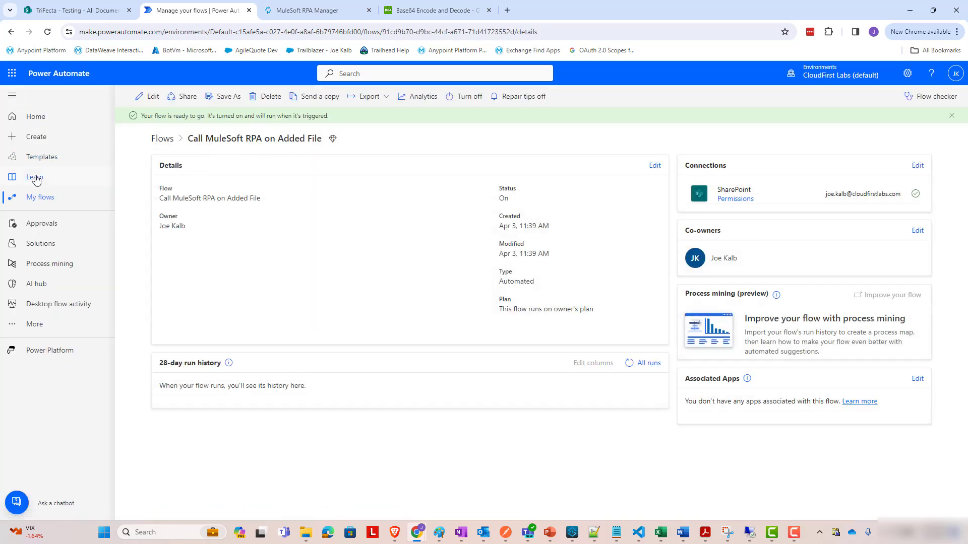
# Return to My flows, open and dismiss the new flow's menu, and glance at the CSV.
pyautogui.click(40, 197)
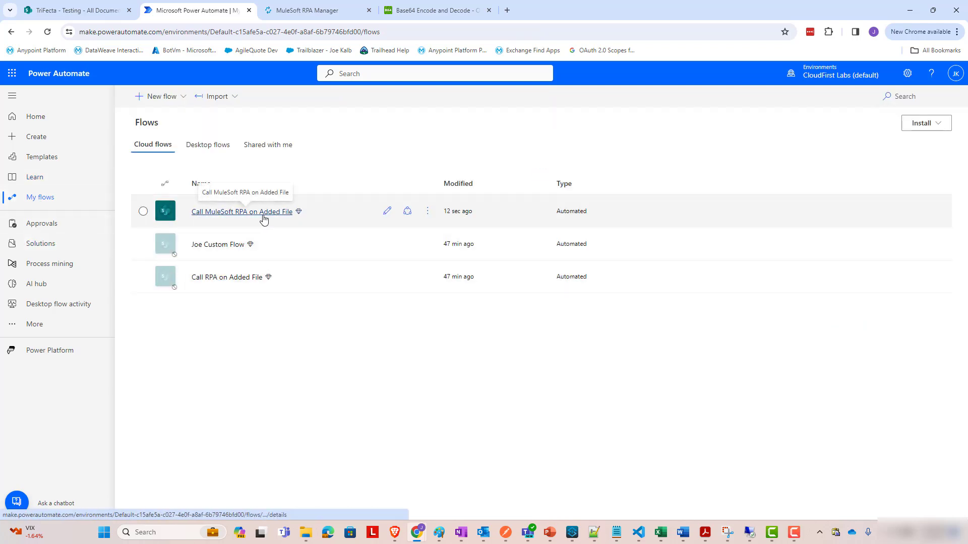
pyautogui.click(427, 212)
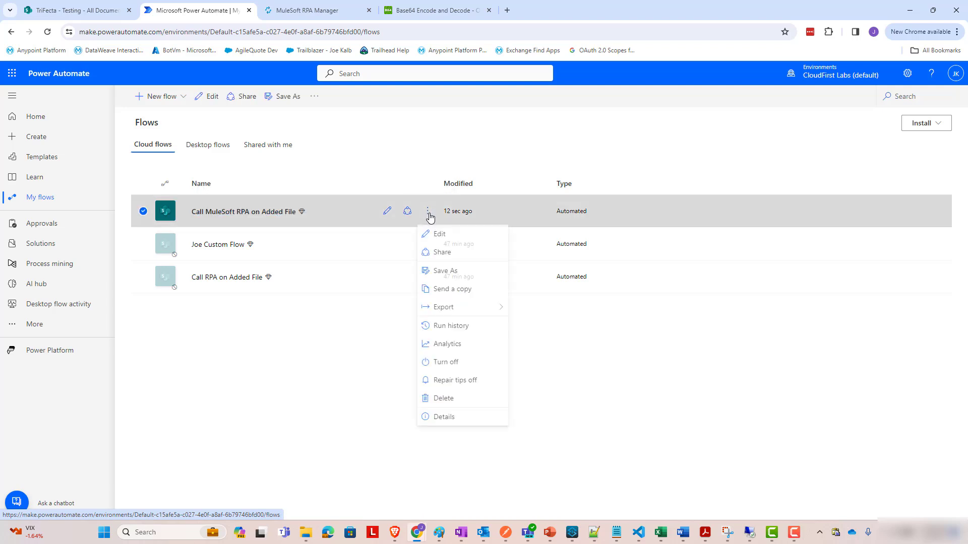
pyautogui.click(628, 378)
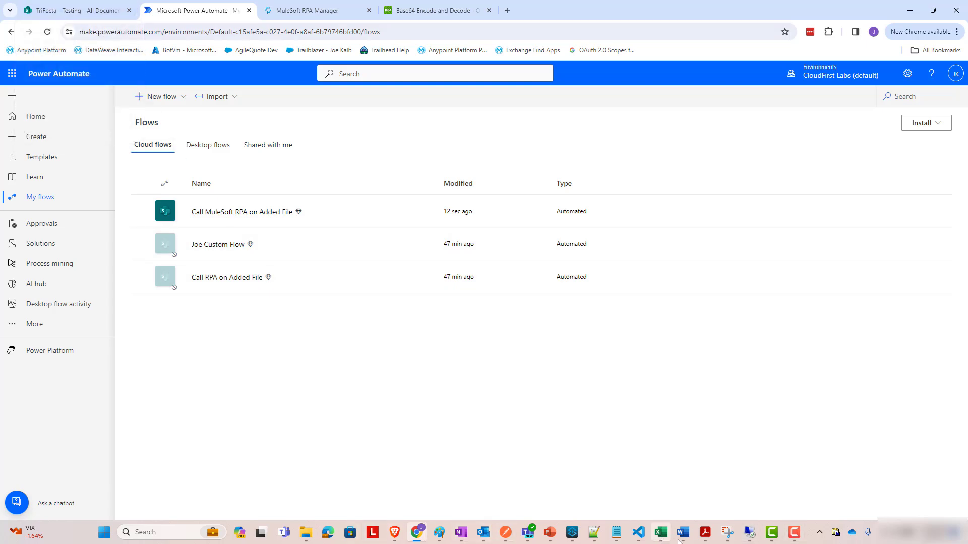
pyautogui.click(594, 533)
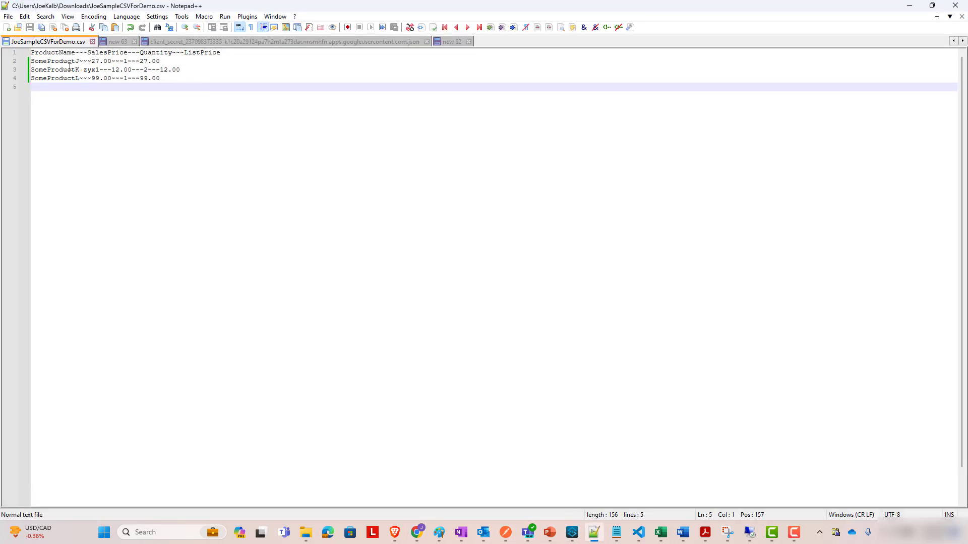
pyautogui.click(595, 532)
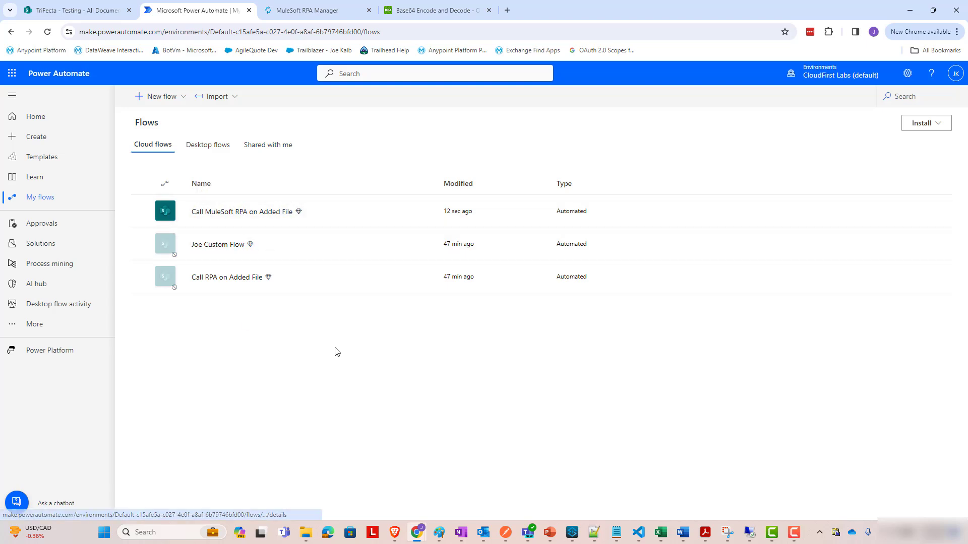
# Drag JoeSampleCSVForDemo.csv into the SharePoint TriFecta Testing folder, then return to Power Automate.
pyautogui.click(126, 2)
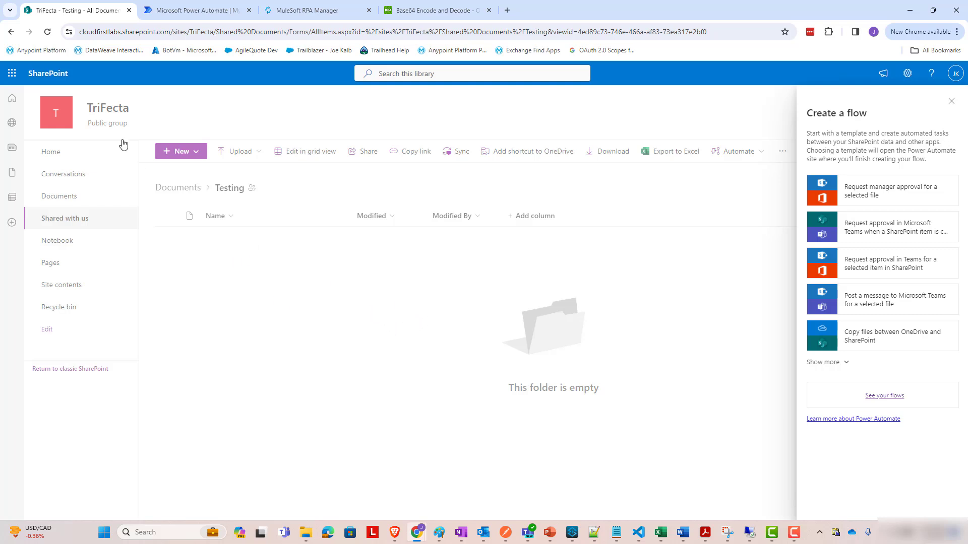
pyautogui.click(199, 158)
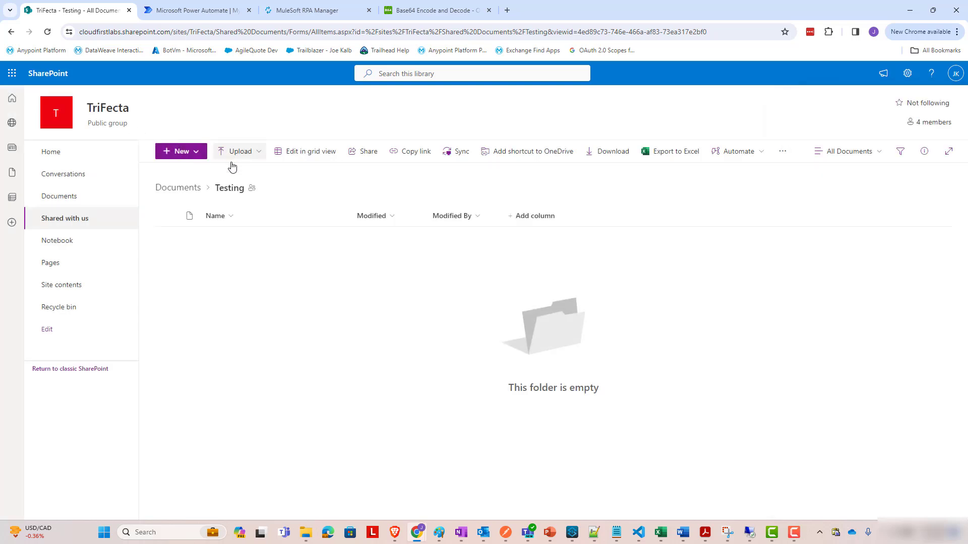
pyautogui.click(304, 534)
pyautogui.click(504, 225)
pyautogui.keyDown('ctrl'); pyautogui.click(504, 241); pyautogui.keyUp('ctrl')
pyautogui.moveTo(529, 244); pyautogui.dragTo(460, 419)
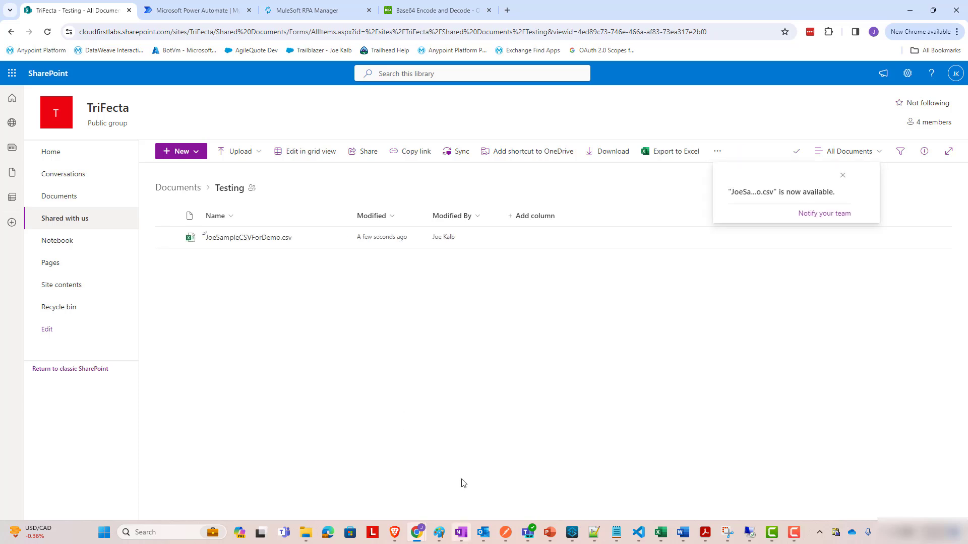
pyautogui.click(202, 10)
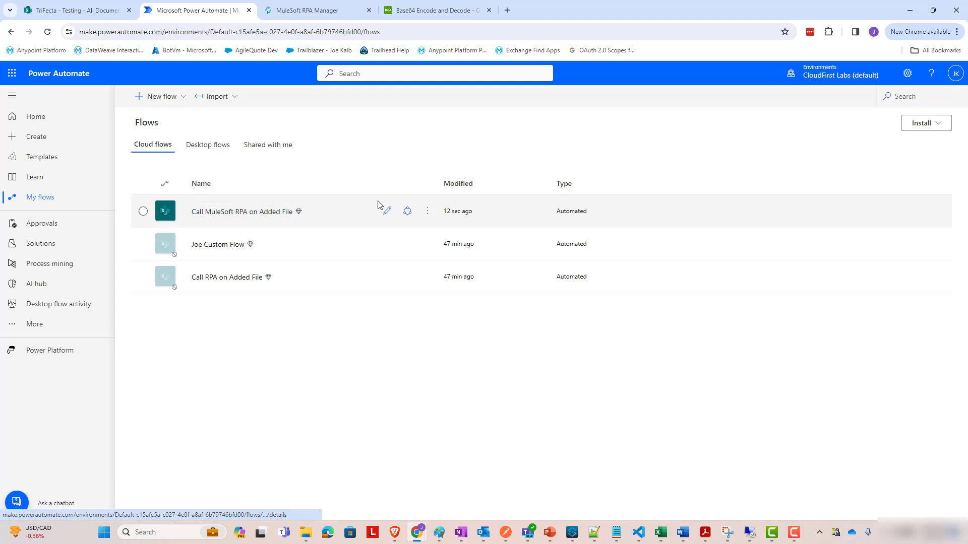
# Open the Details page of the Call MuleSoft RPA on Added File flow.
pyautogui.click(428, 213)
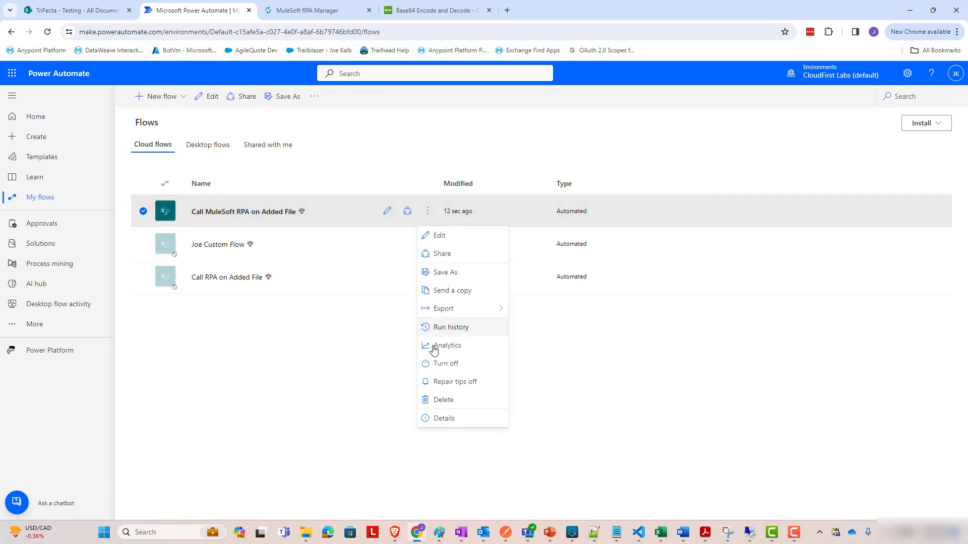
pyautogui.click(431, 421)
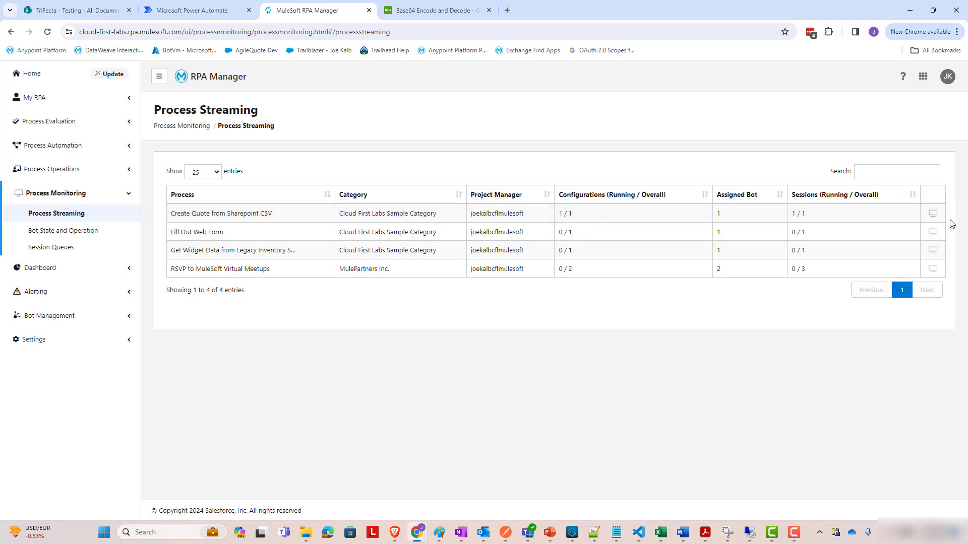
# Turn on the live stream of the bot session running Create Quote from Sharepoint CSV.
pyautogui.click(934, 217)
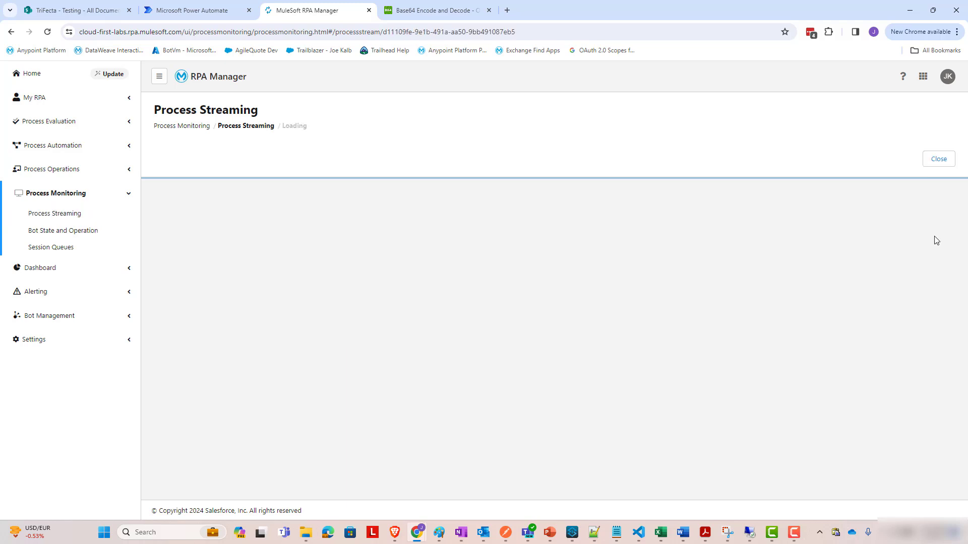
pyautogui.click(392, 203)
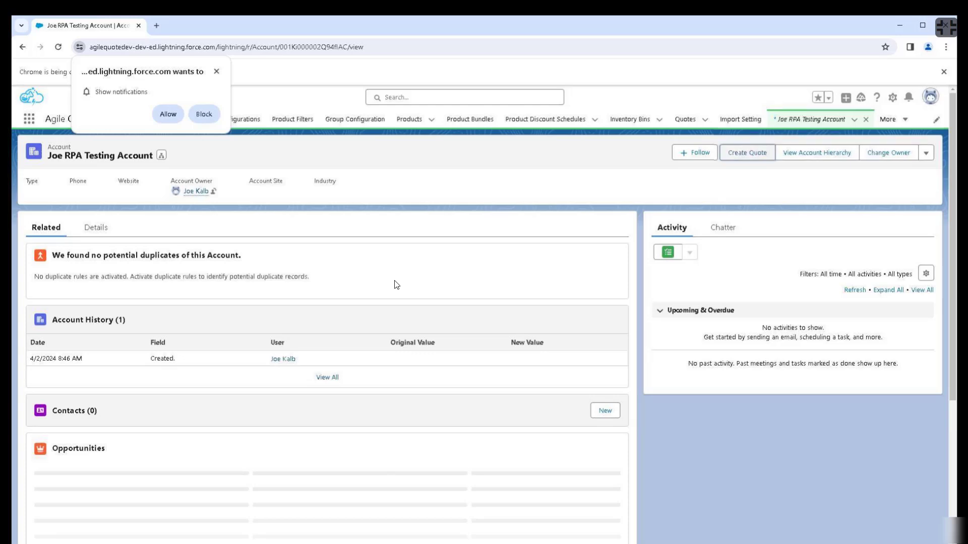
# Let the bot create quote JoeSampleCSVForDemo with Group-1 and search for SomeProductJ.
pyautogui.press('Return')
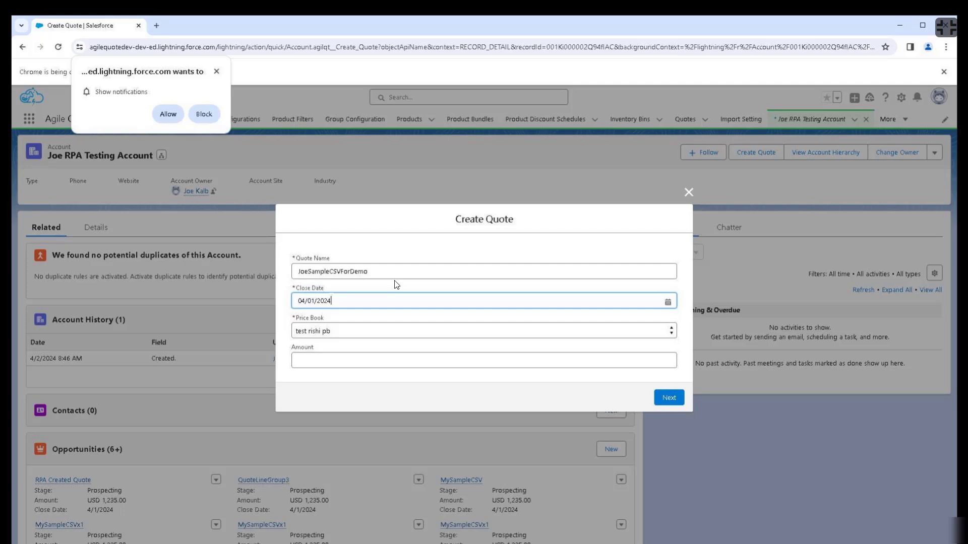
pyautogui.press('Tab')
pyautogui.press('Return')
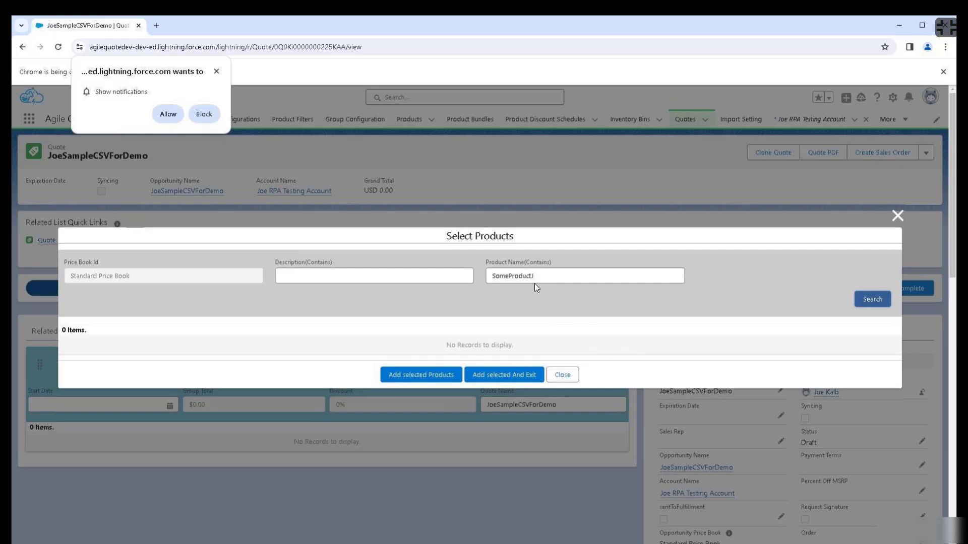
# Leave the product search, create product SomeProductJ from the Products list, and save it.
pyautogui.press('Escape')
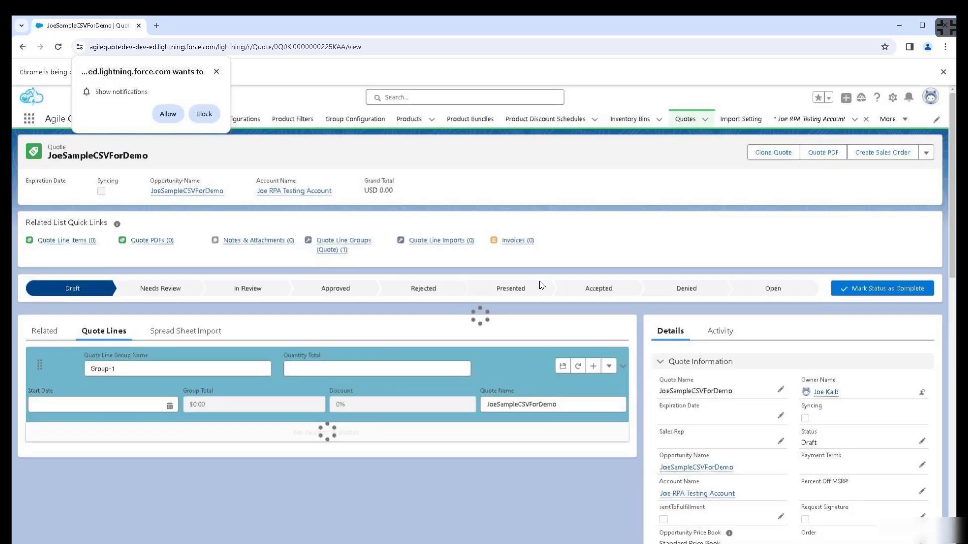
pyautogui.hotkey('ctrl', 'l')
pyautogui.press('Return')
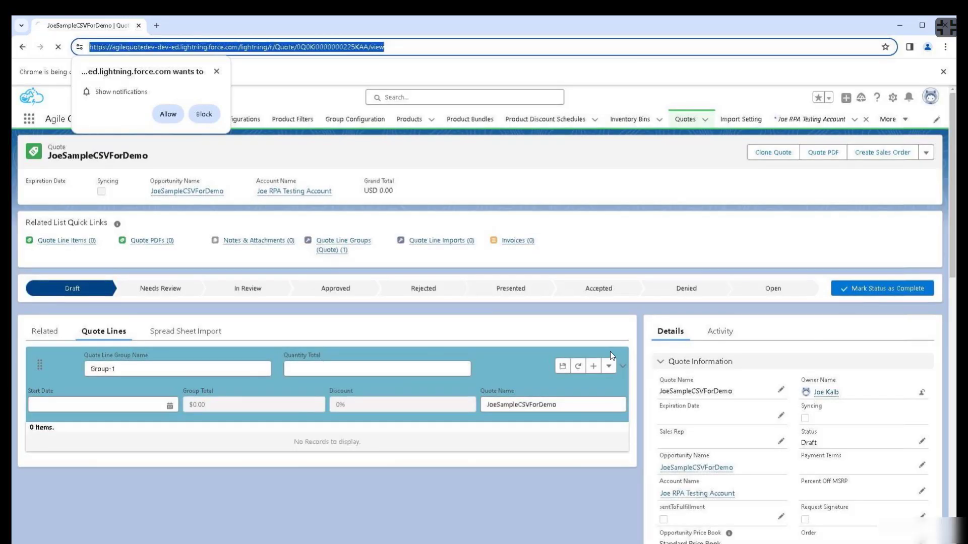
pyautogui.write('https://agilequotedev-dev-ed.lightning.force.com/lightning/o/Product2/list')
pyautogui.press('Return')
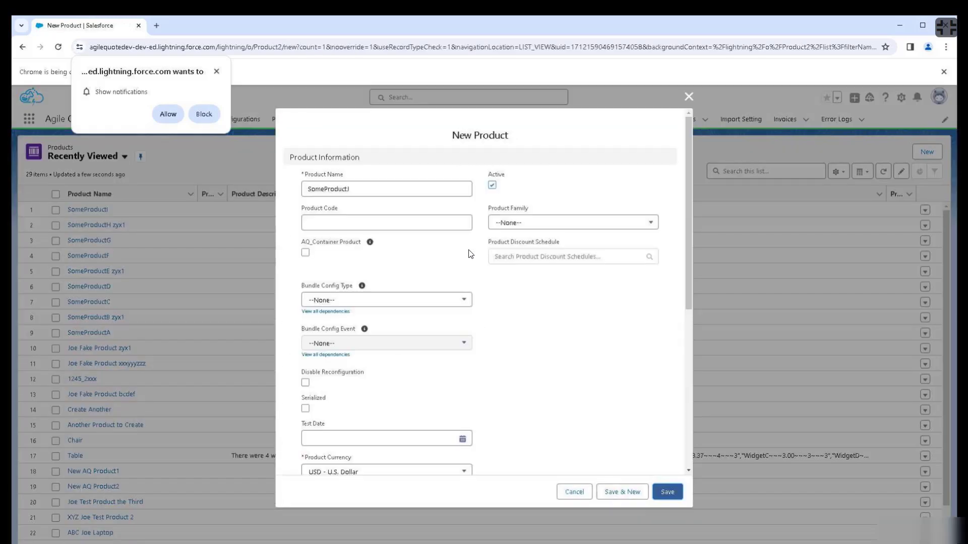
pyautogui.click(670, 492)
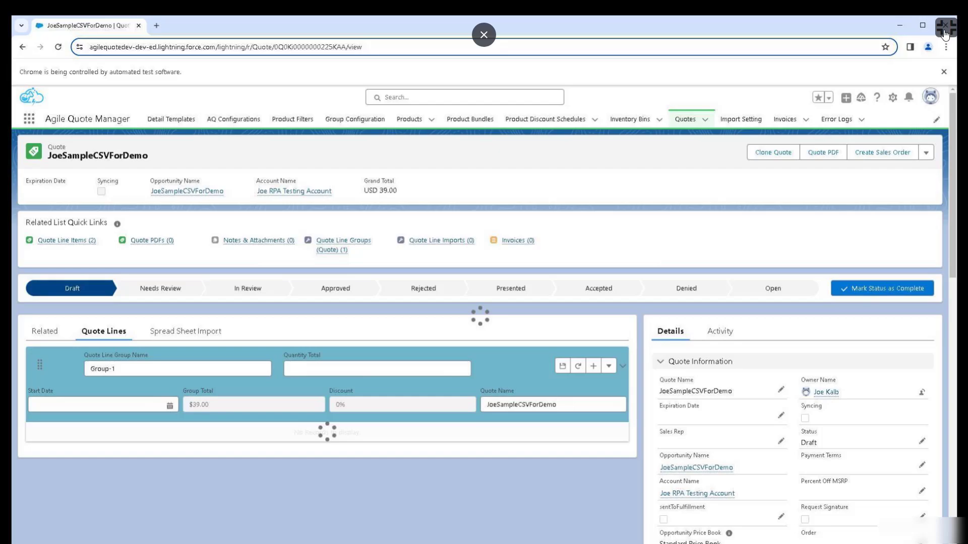
# Exit the bot session's full-screen view, toggle it full screen and back, then open a new tab.
pyautogui.click(948, 31)
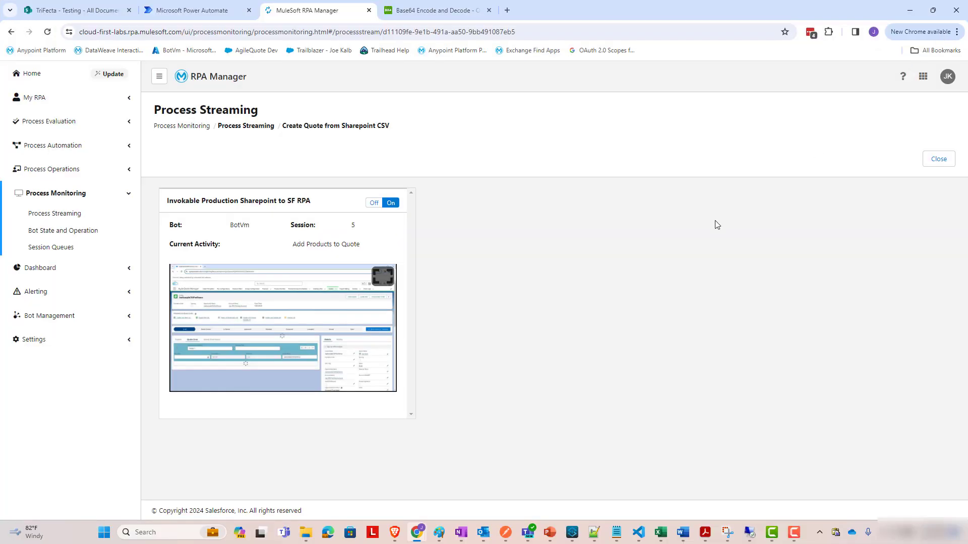
pyautogui.click(382, 276)
pyautogui.click(940, 34)
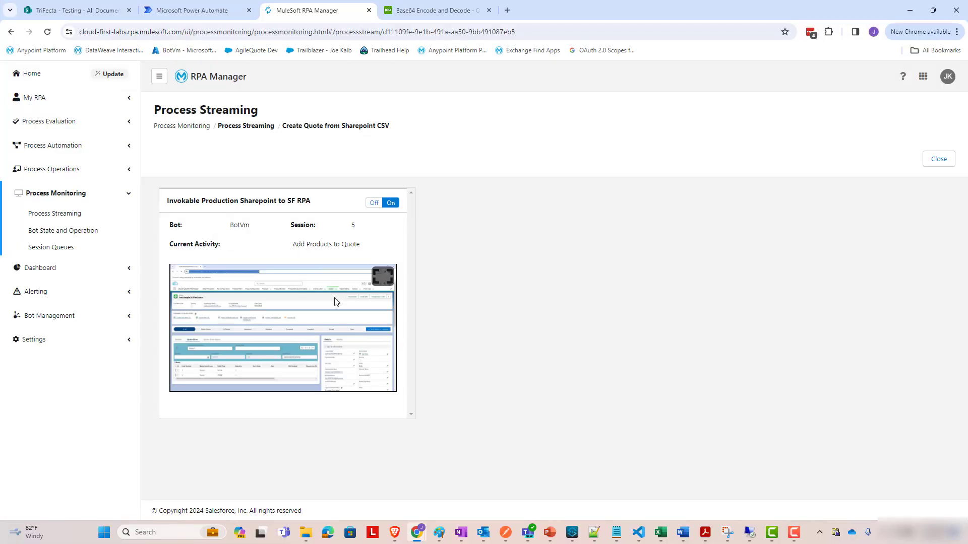
pyautogui.click(382, 276)
pyautogui.click(948, 29)
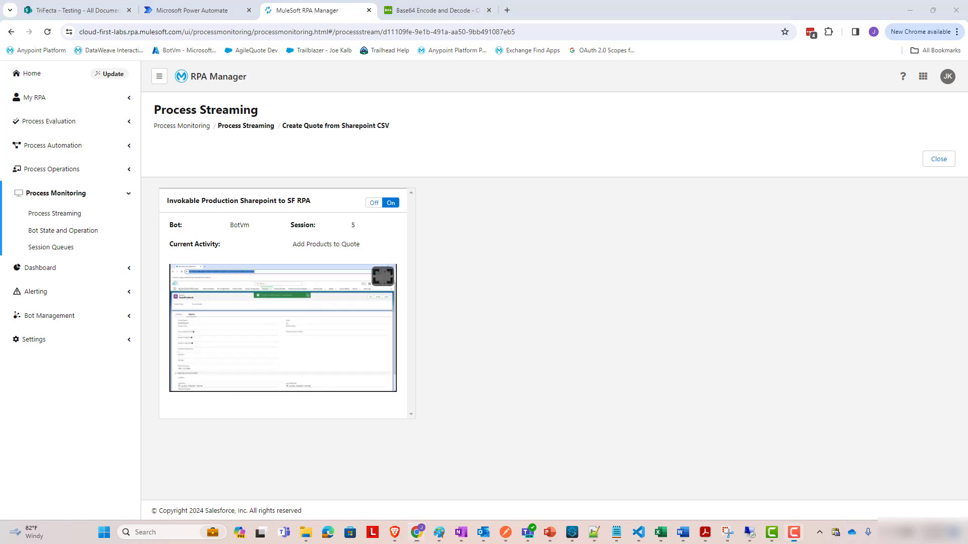
pyautogui.hotkey('ctrl', 't')
# Log in to AgileQuote Dev Salesforce and open quote JoeSampleCSVForDemo from recent Quotes.
pyautogui.click(184, 32)
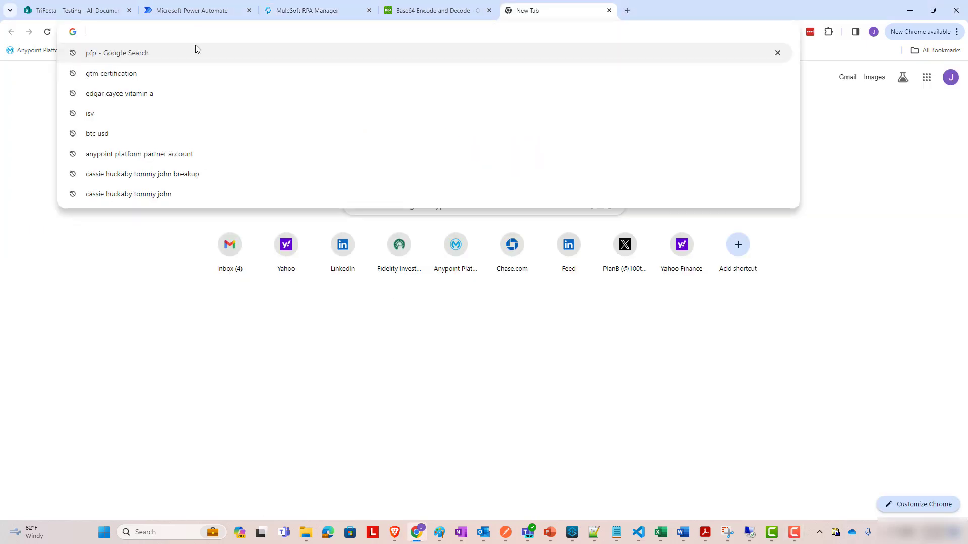
pyautogui.write('agile')
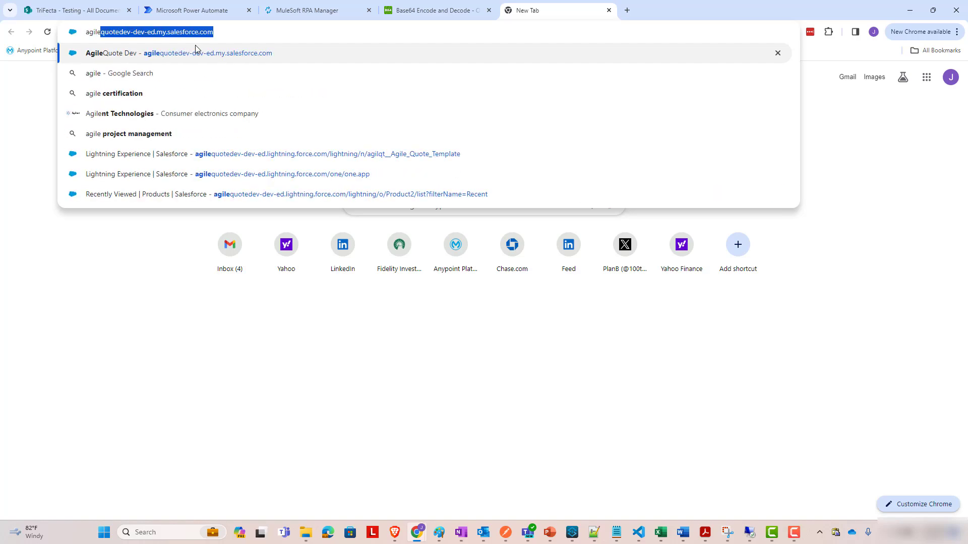
pyautogui.press('Return')
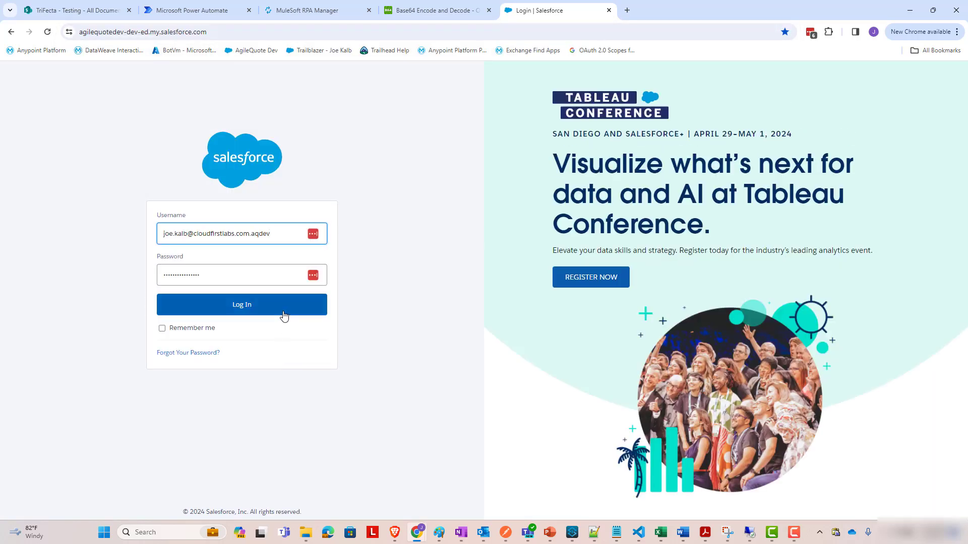
pyautogui.click(283, 312)
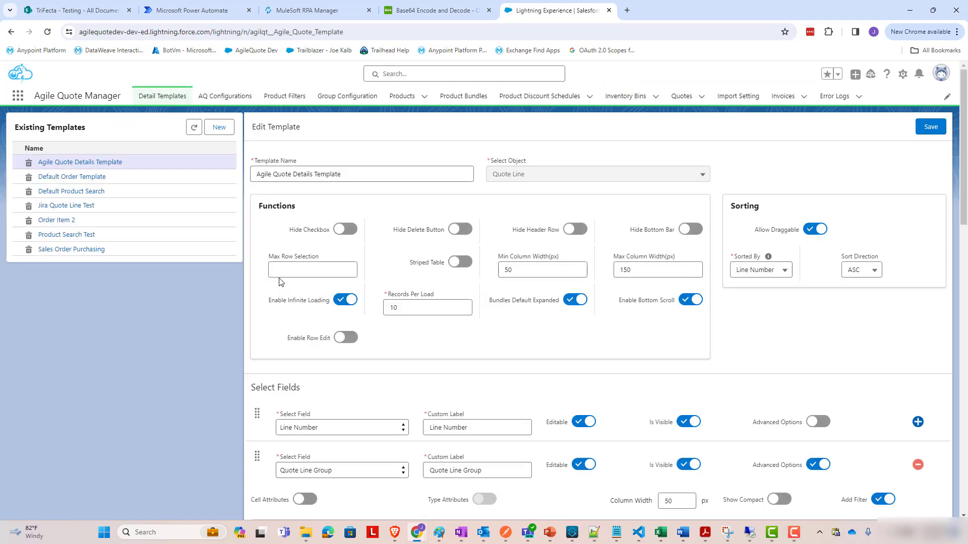
pyautogui.click(702, 97)
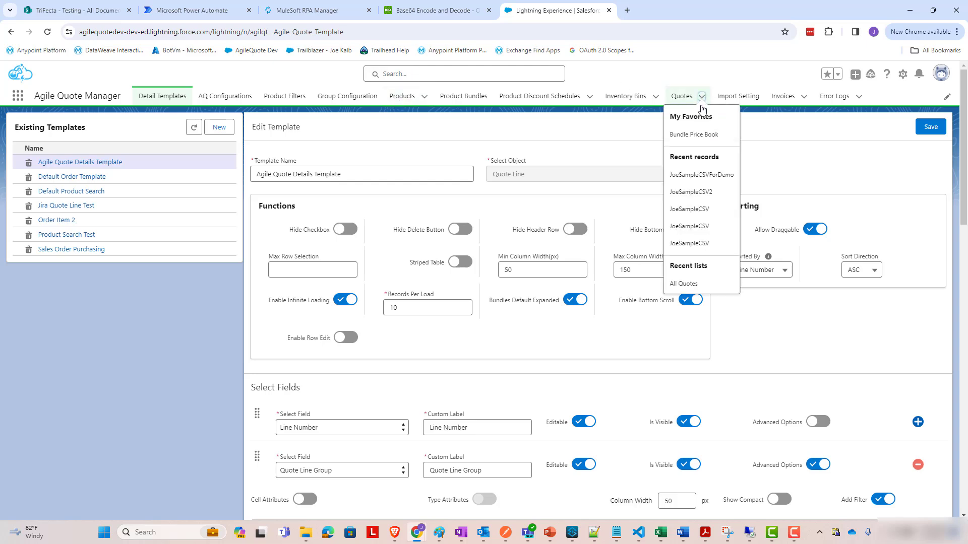
pyautogui.click(701, 175)
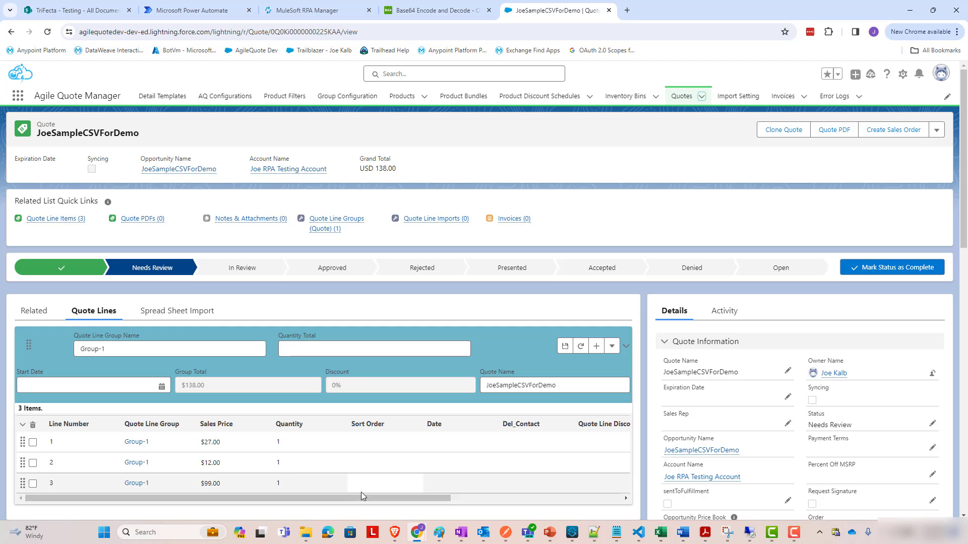
# Scroll the Quote Lines to the Product Name column and bring up the source CSV in Notepad++.
pyautogui.moveTo(383, 497); pyautogui.dragTo(572, 505)
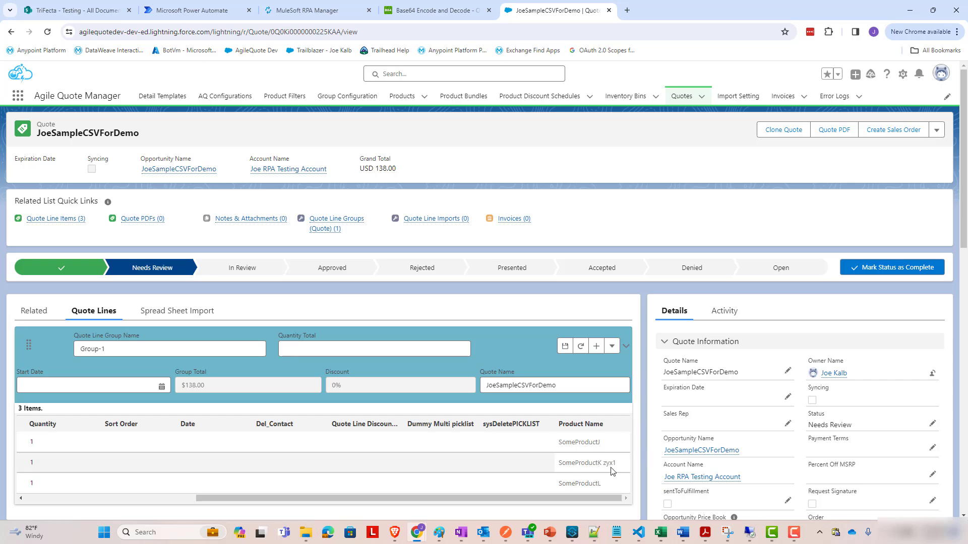
pyautogui.click(594, 533)
# Check the SomeProductJ, SomeProductL and SomeProductK zyx1 names in the CSV, then minimize Notepad++.
pyautogui.doubleClick(55, 61)
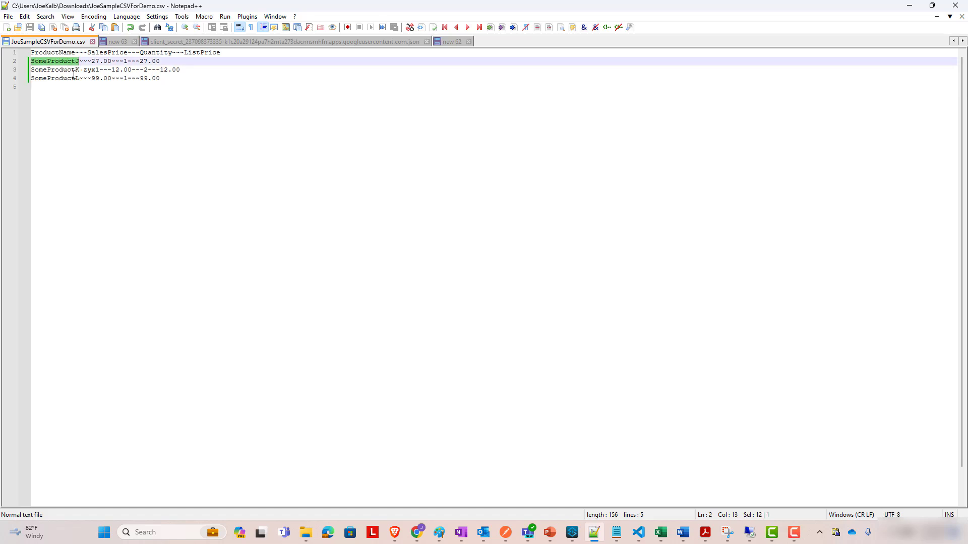
pyautogui.doubleClick(74, 77)
pyautogui.doubleClick(56, 69)
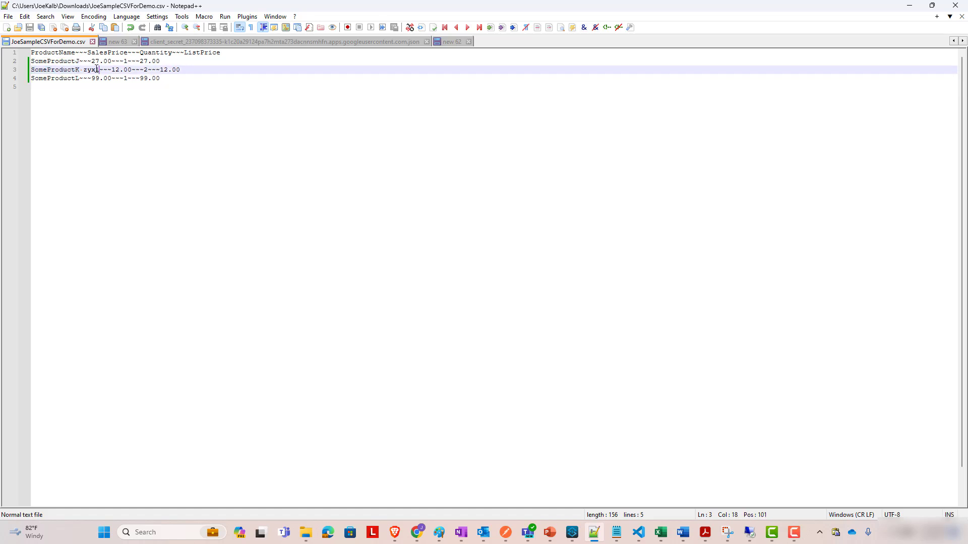
pyautogui.moveTo(100, 70); pyautogui.dragTo(38, 69)
pyautogui.click(81, 88)
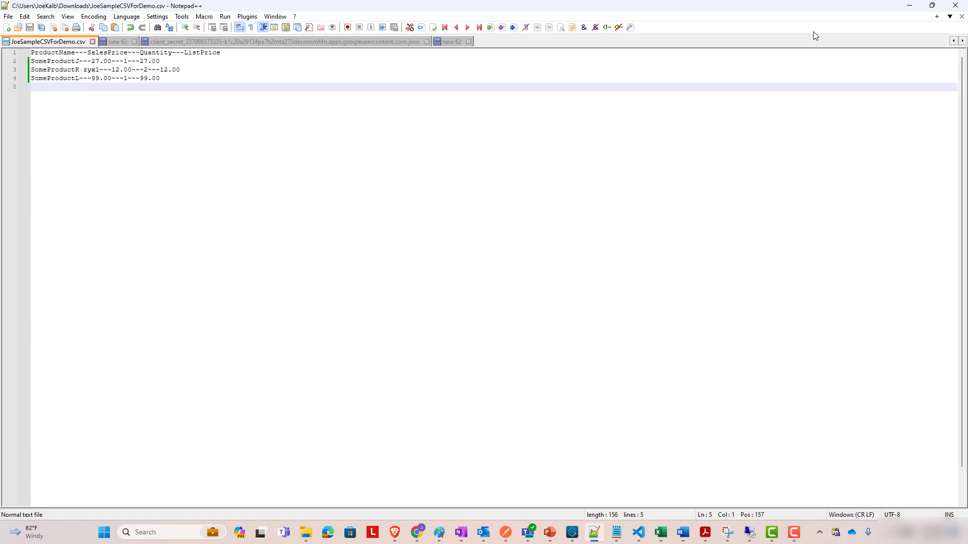
pyautogui.click(909, 9)
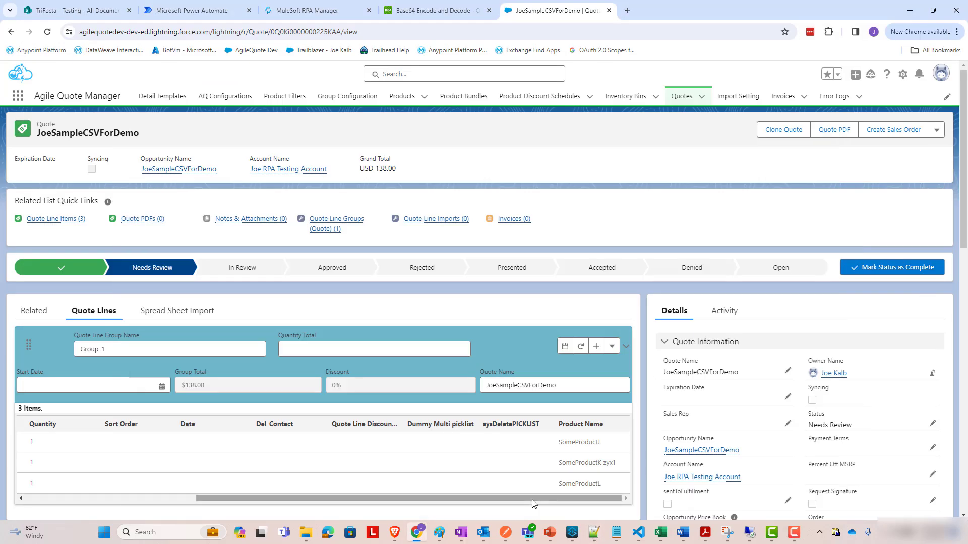
pyautogui.moveTo(531, 500)
pyautogui.mouseDown()
pyautogui.moveTo(358, 500)
pyautogui.moveTo(532, 500)
pyautogui.mouseUp()
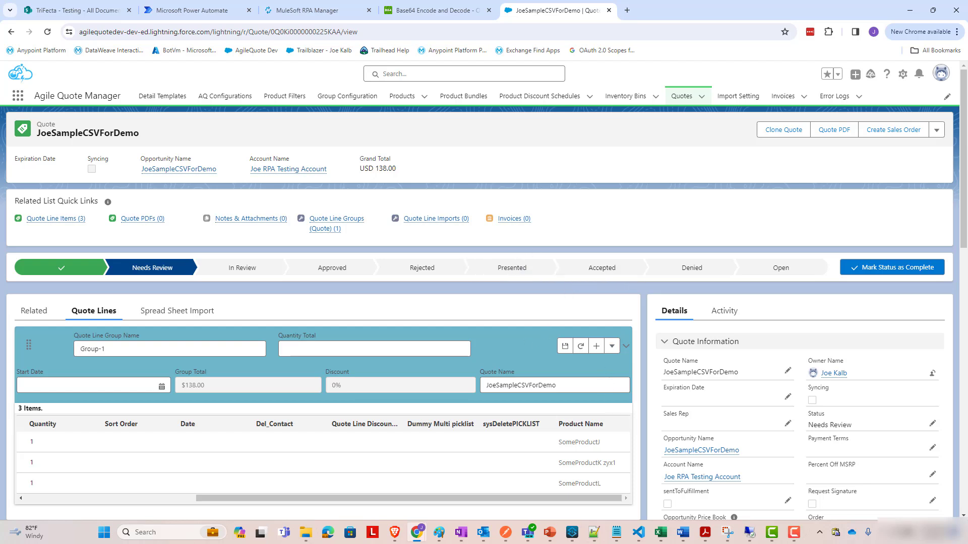
pyautogui.moveTo(603, 501); pyautogui.dragTo(381, 510)
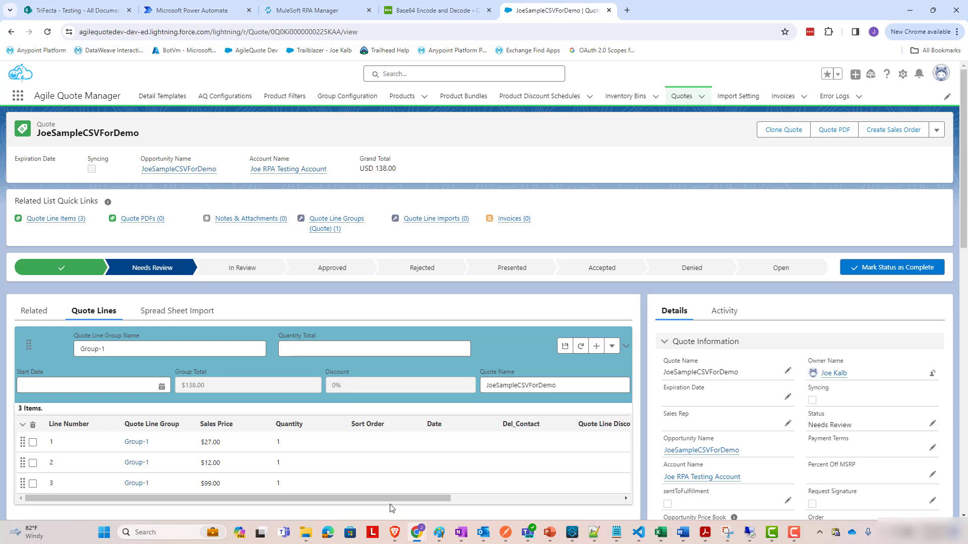